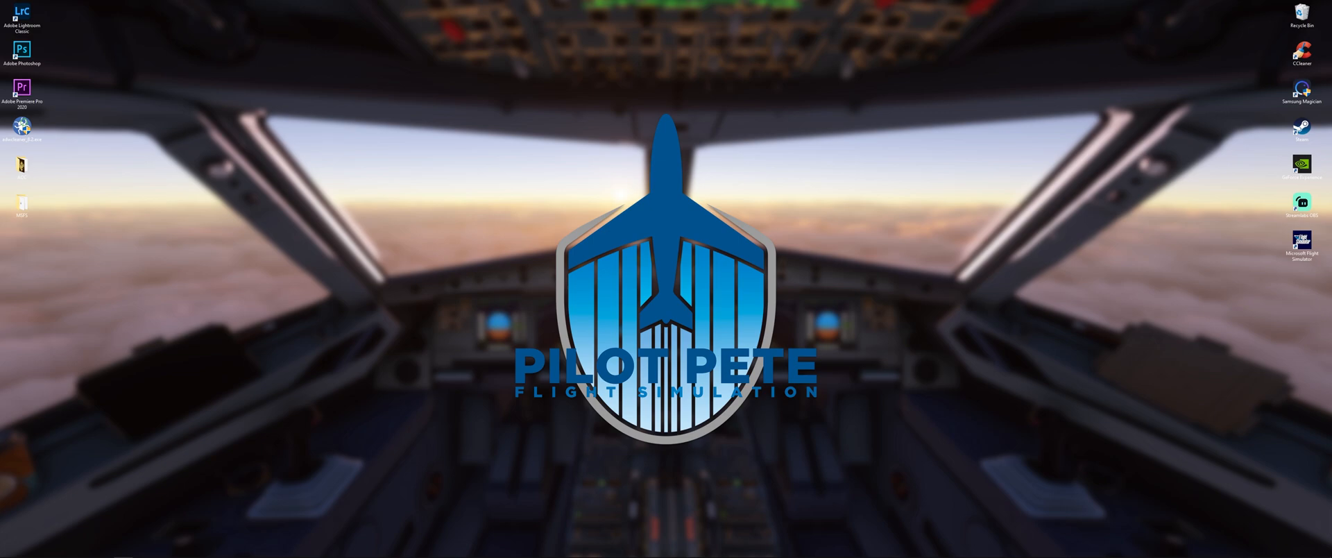
# Open the NVIDIA Control Panel from the desktop
pyautogui.rightClick(403, 186)
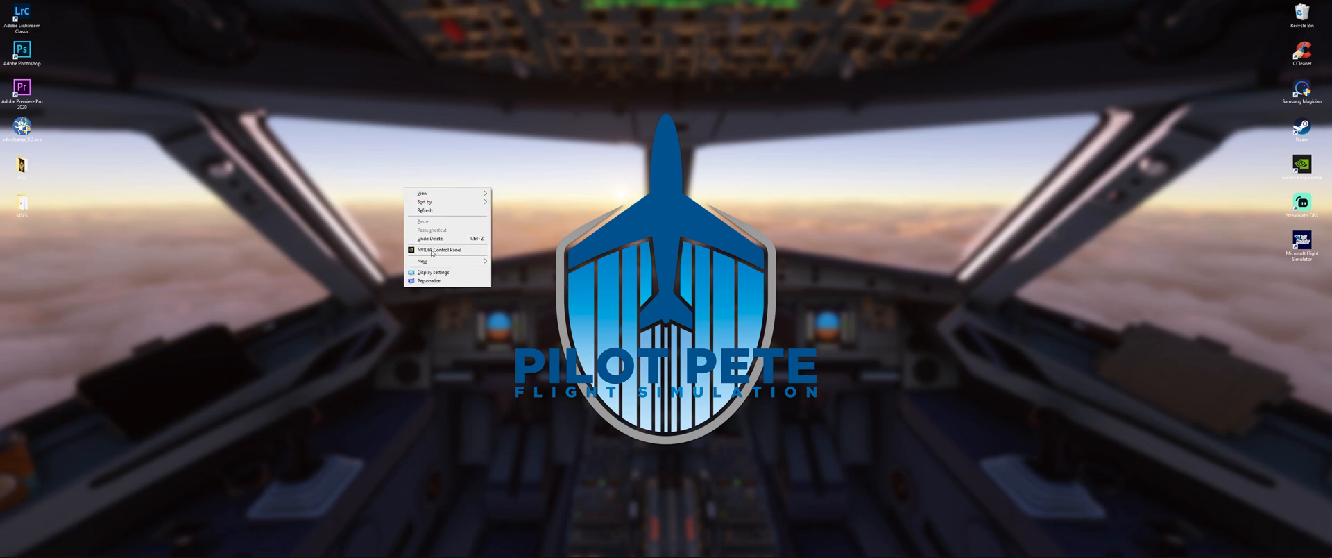
pyautogui.click(401, 191)
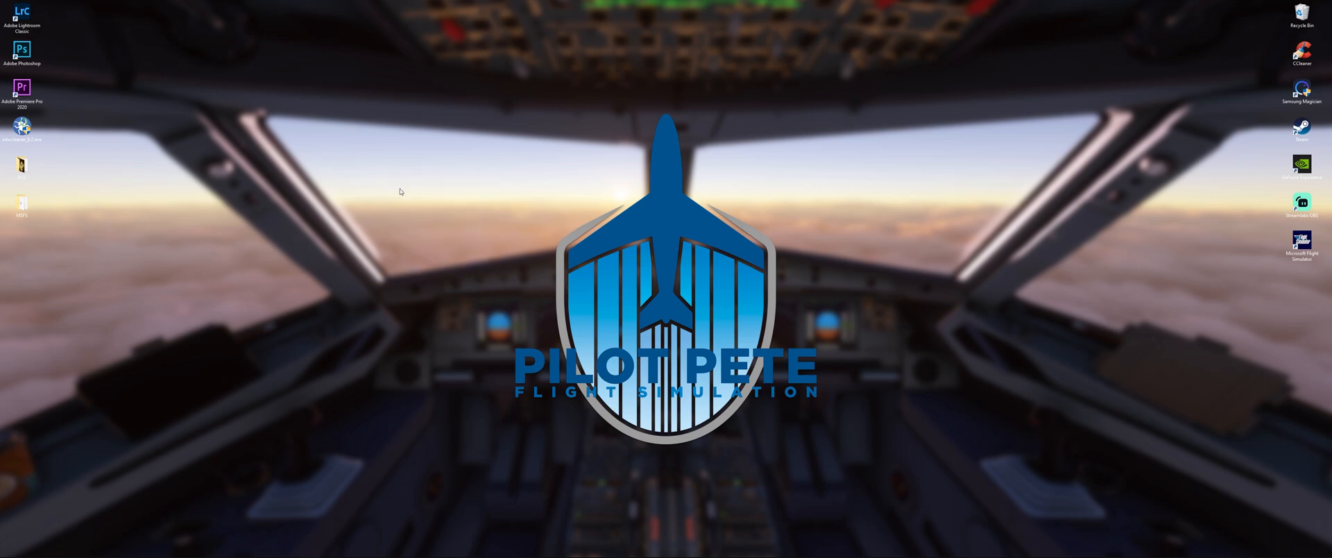
pyautogui.rightClick(455, 207)
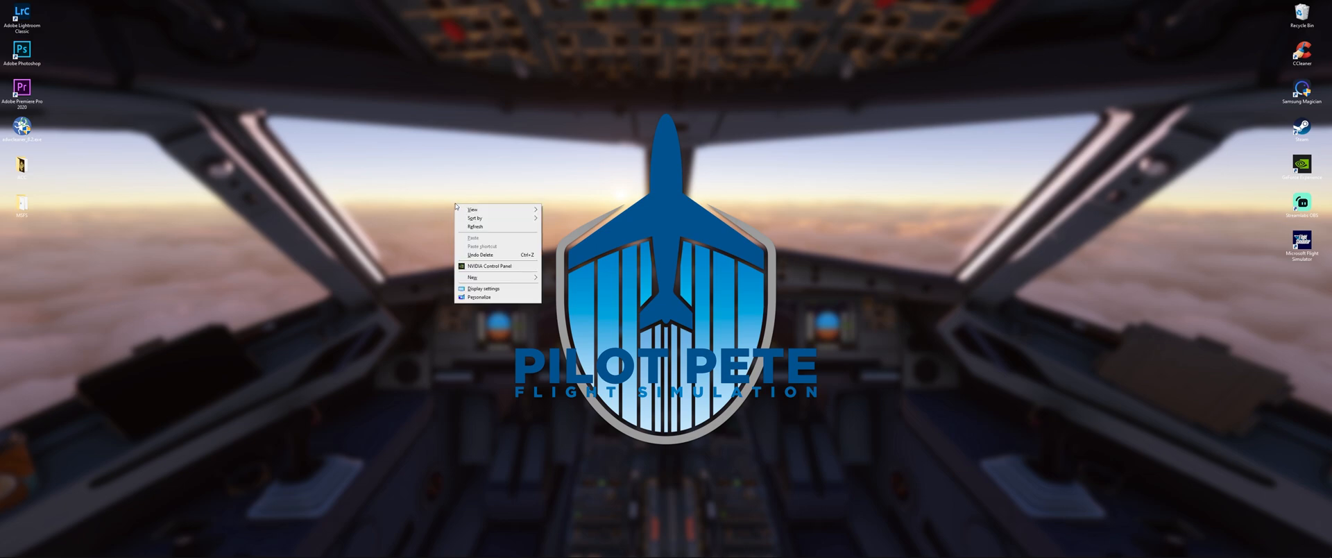
pyautogui.click(477, 268)
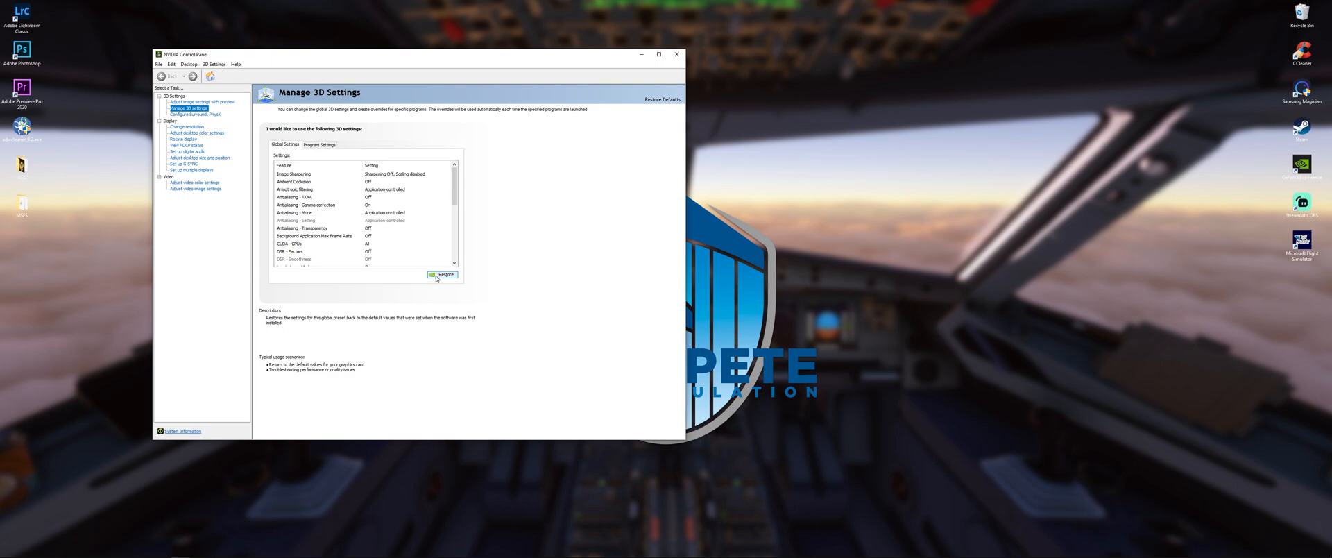
# Set Low Latency Mode to Off in the global 3D settings
pyautogui.moveTo(455, 180); pyautogui.dragTo(461, 182)
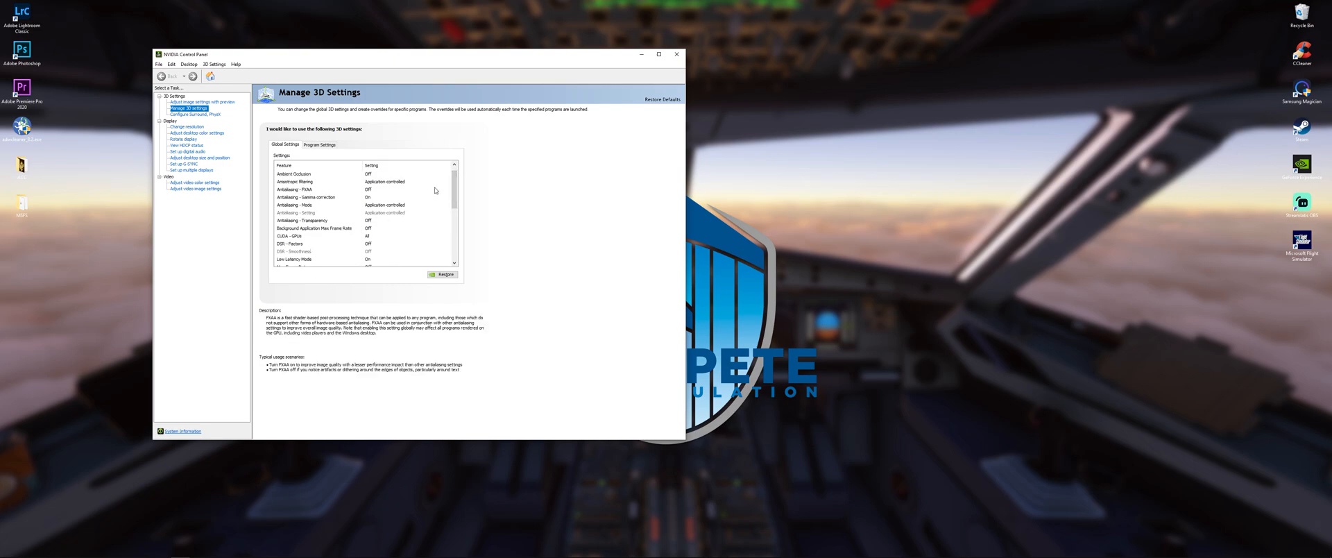
pyautogui.moveTo(456, 186); pyautogui.dragTo(455, 202)
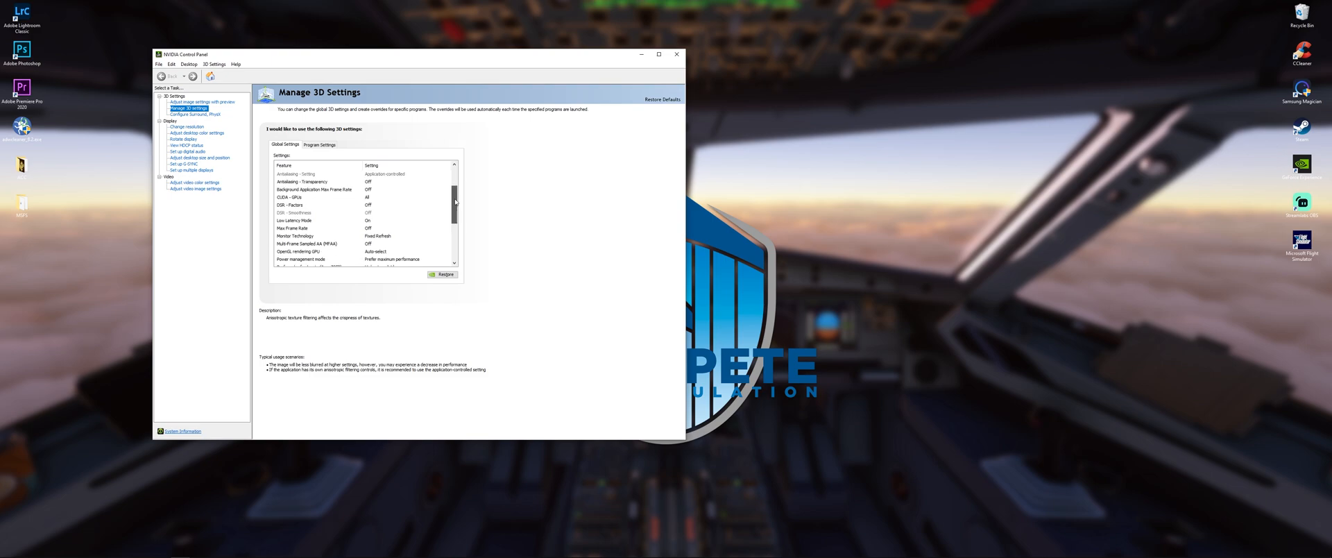
pyautogui.click(299, 221)
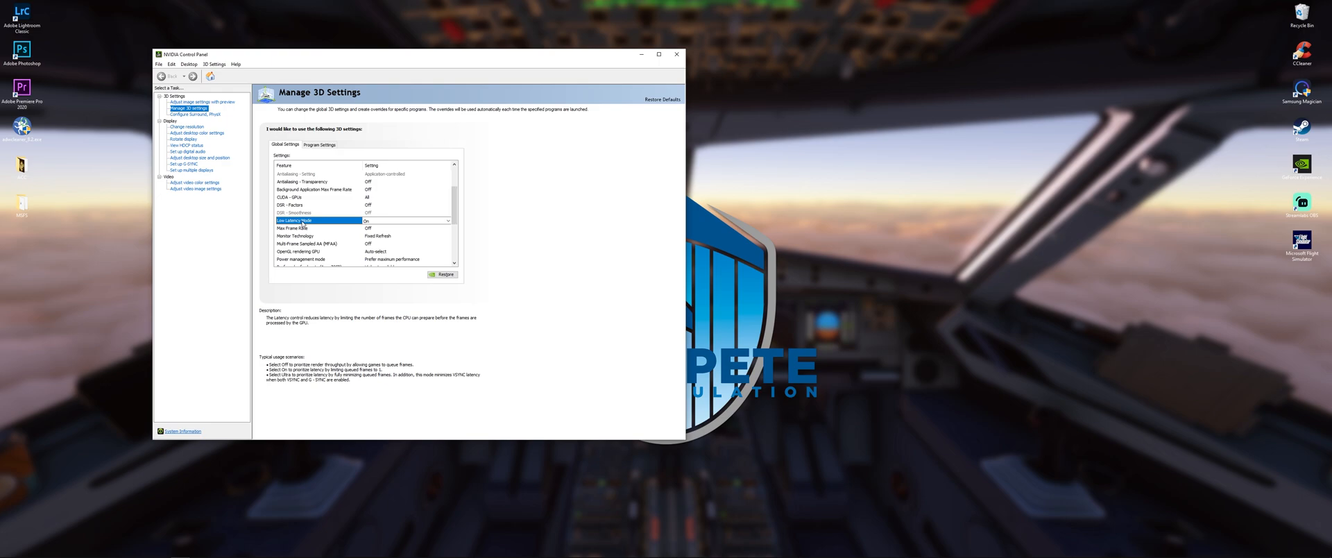
pyautogui.click(373, 220)
pyautogui.click(374, 227)
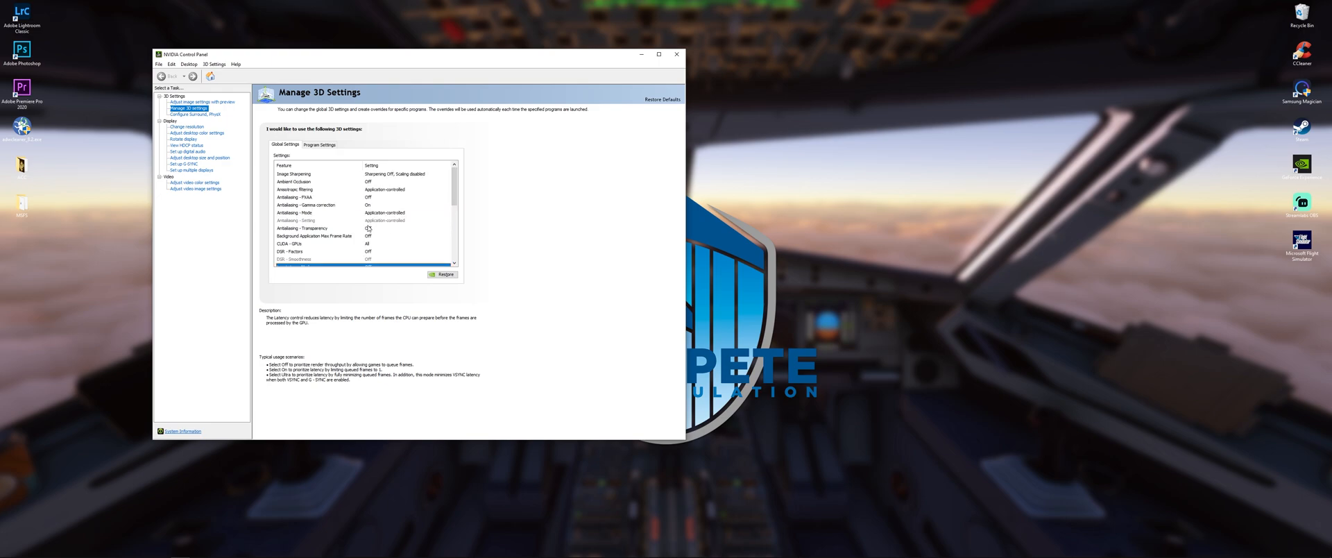
# Set Low Latency Mode to On in the global 3D settings
pyautogui.moveTo(454, 188); pyautogui.dragTo(454, 207)
pyautogui.click(384, 222)
pyautogui.click(383, 221)
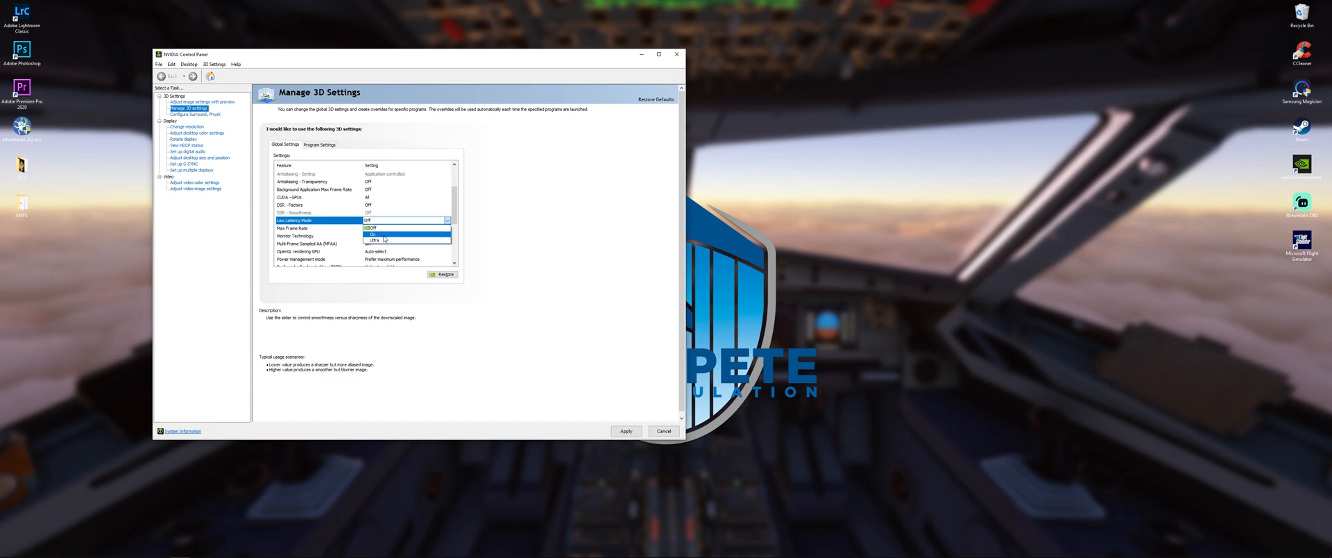
pyautogui.click(383, 236)
pyautogui.moveTo(455, 186); pyautogui.dragTo(449, 217)
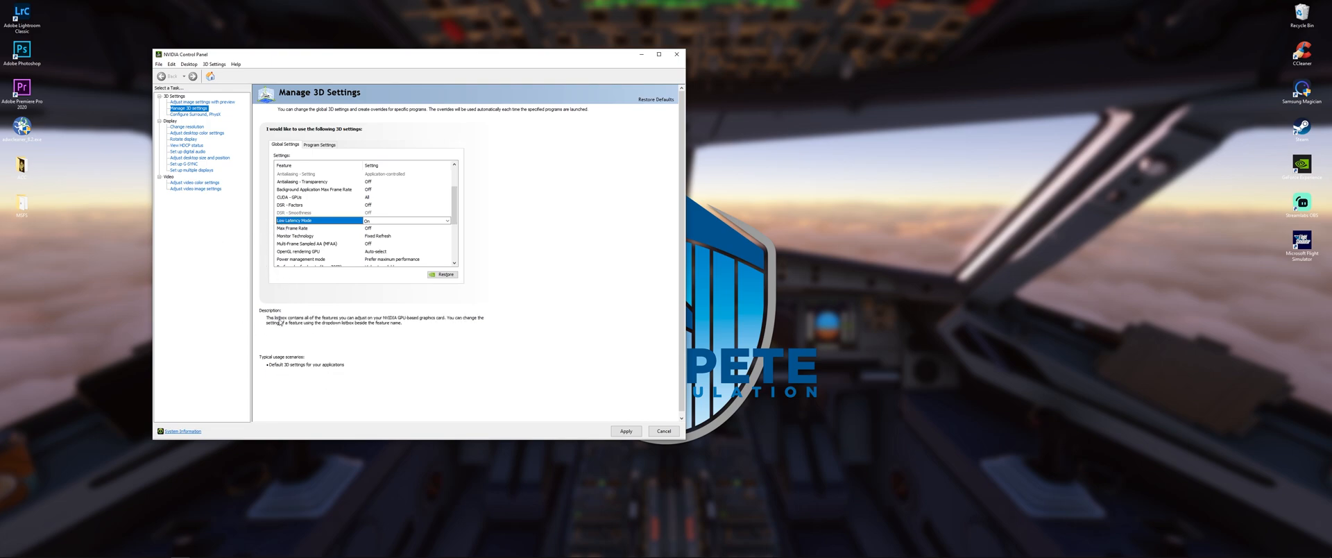
pyautogui.click(371, 220)
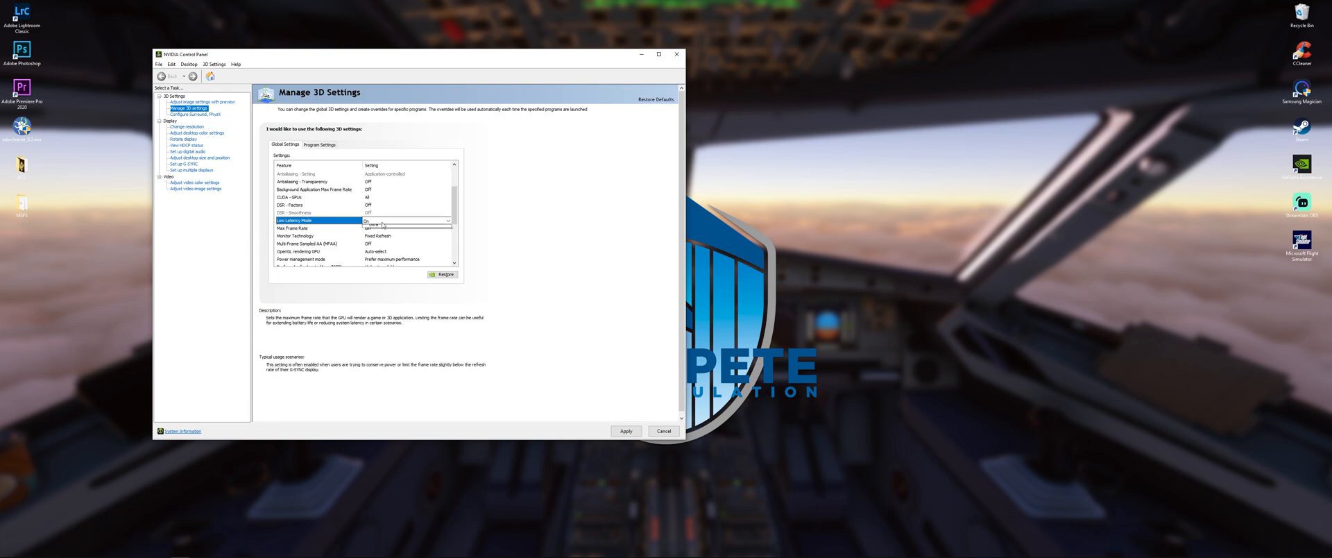
pyautogui.click(379, 236)
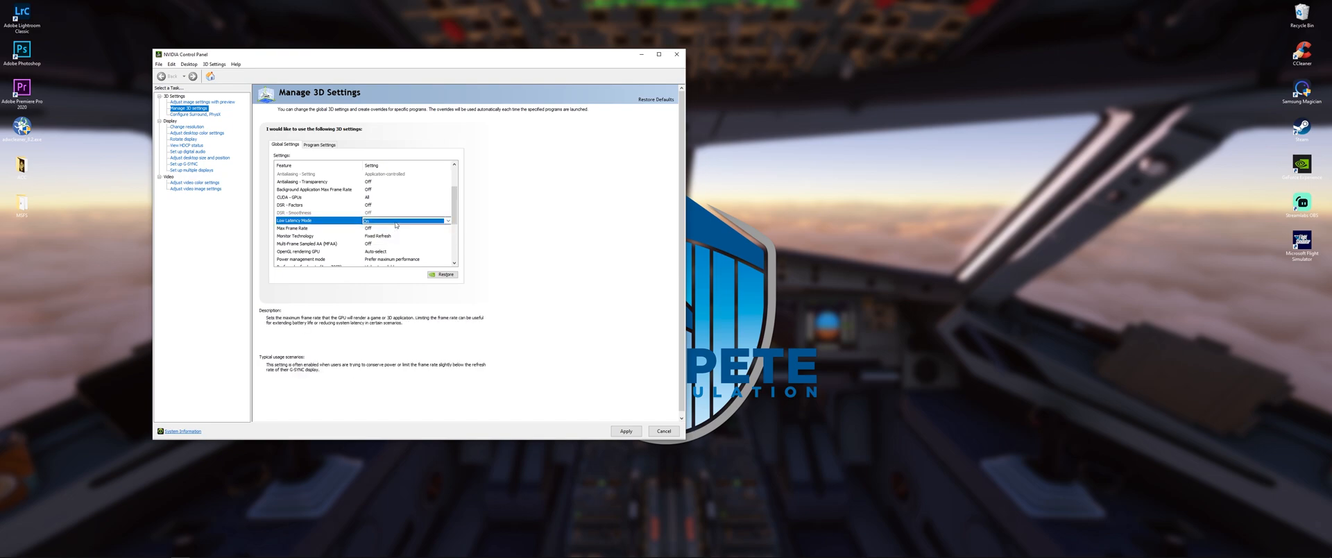
# Try the Ultra option for Low Latency Mode and return the setting to On
pyautogui.click(396, 321)
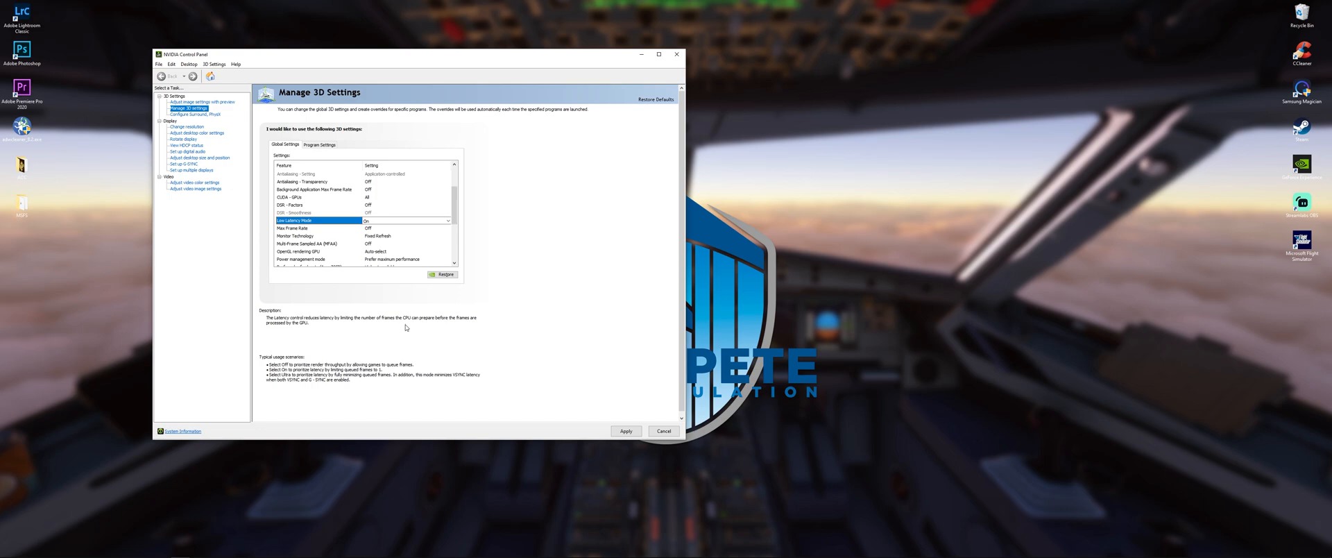
pyautogui.click(422, 221)
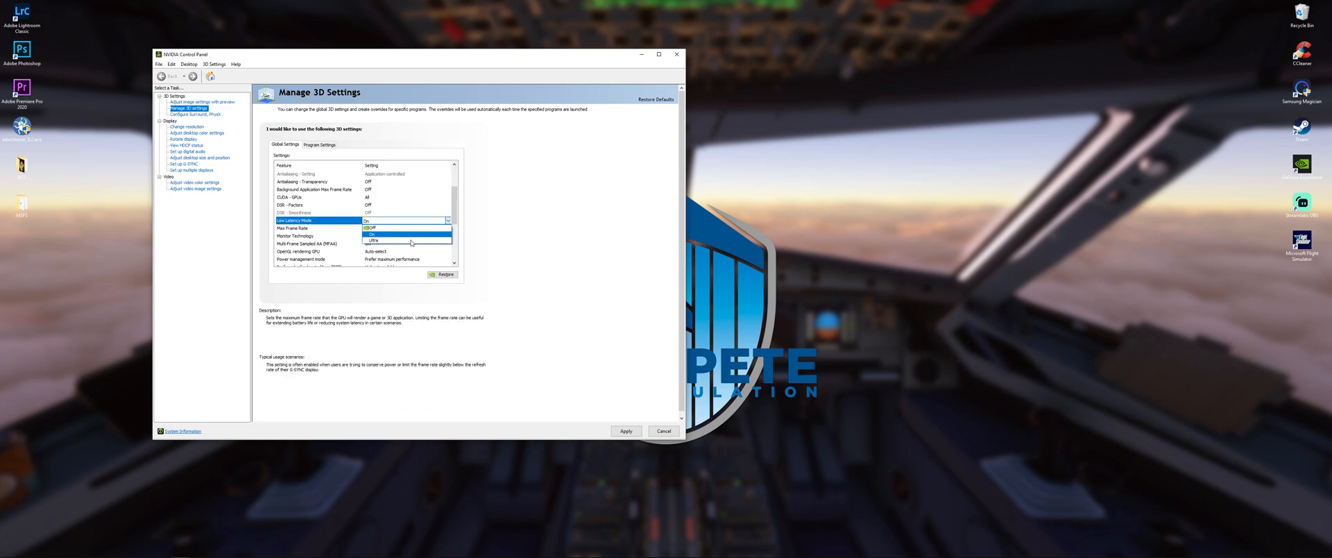
pyautogui.click(410, 240)
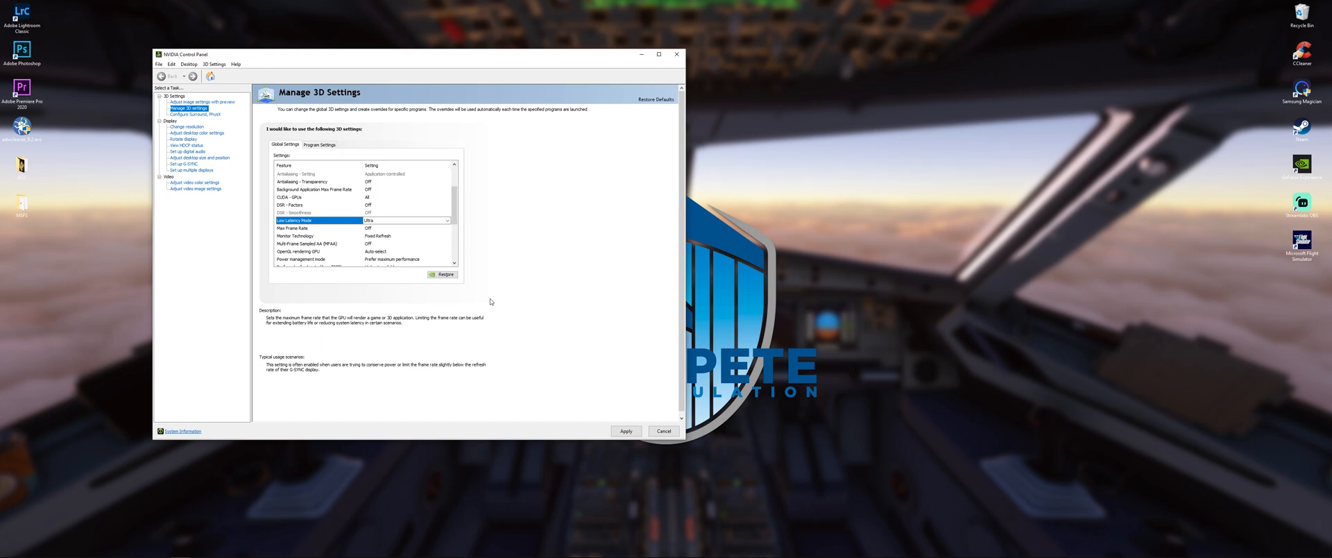
pyautogui.click(432, 224)
pyautogui.click(422, 235)
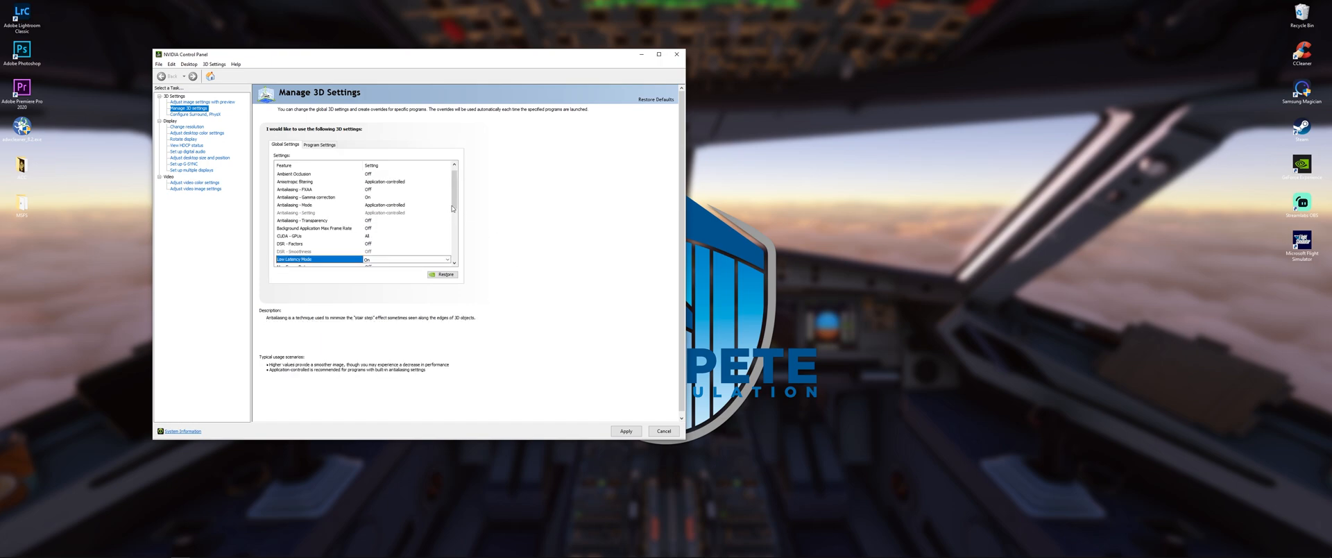
# Set the global power management mode to Optimal power
pyautogui.scroll(-2, 448, 213)
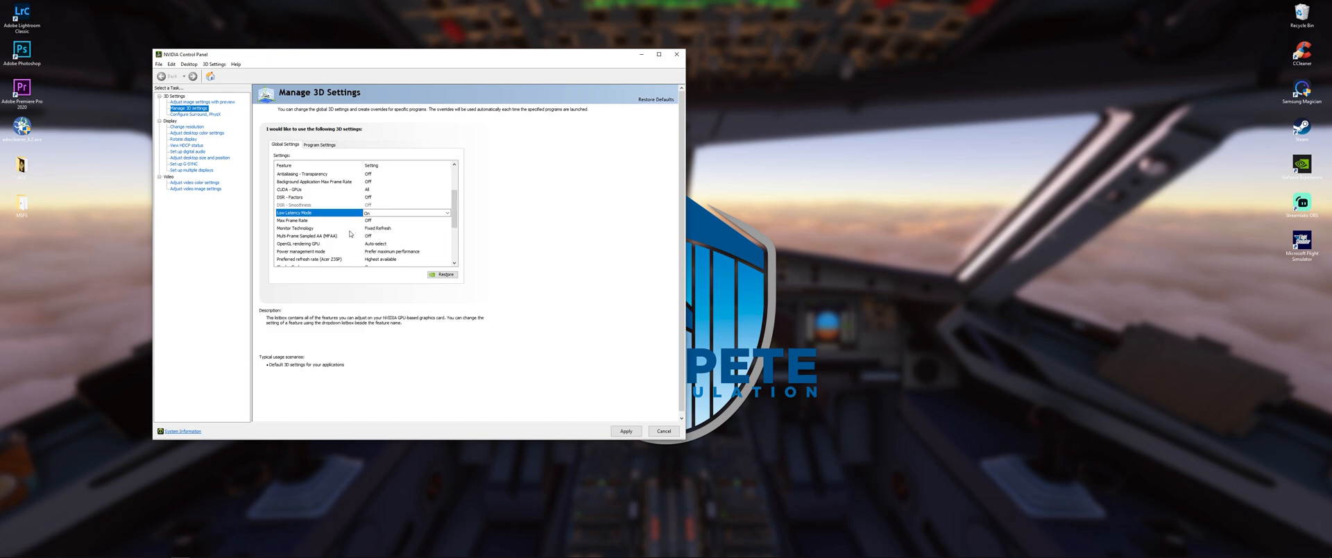
pyautogui.click(311, 252)
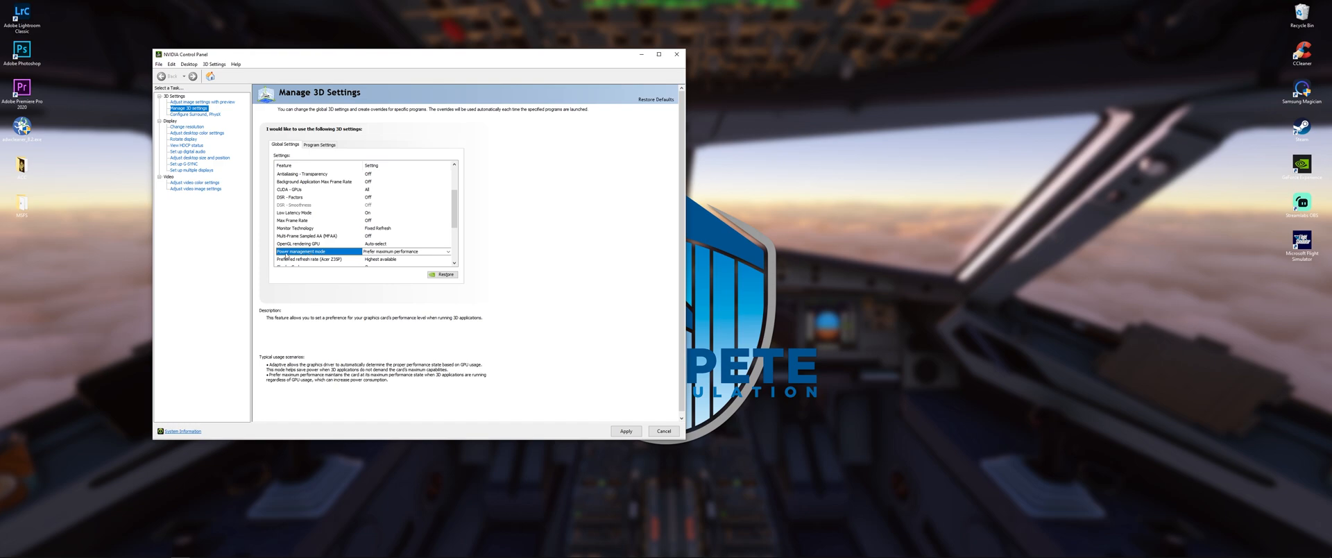
pyautogui.click(386, 253)
pyautogui.click(387, 258)
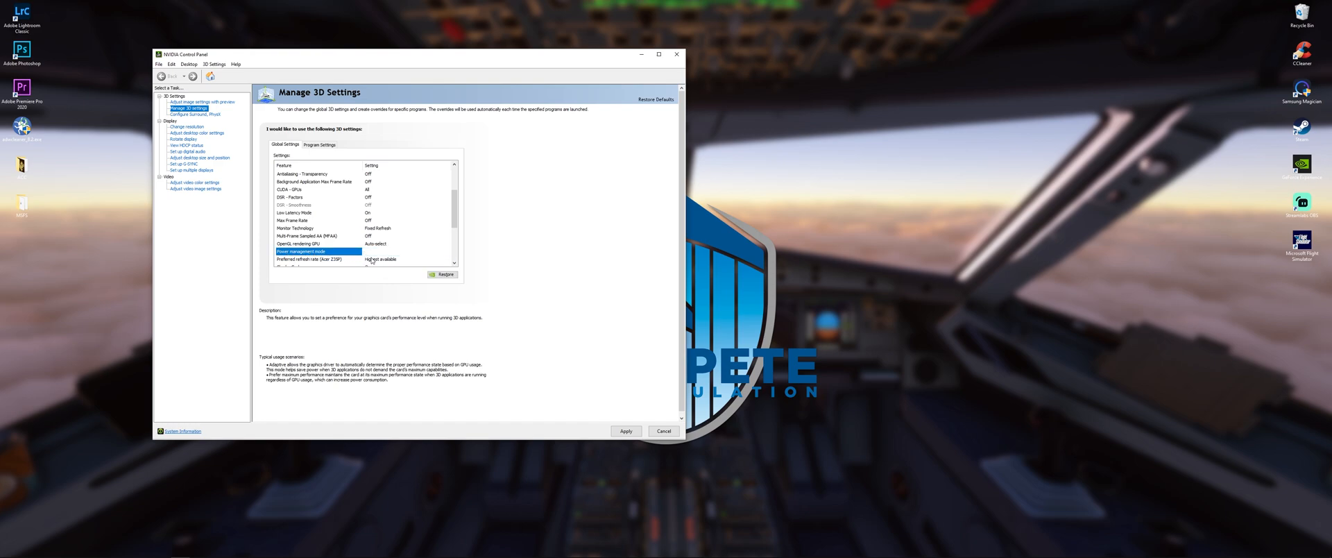
# Set the global power management mode to Prefer maximum performance
pyautogui.moveTo(455, 205); pyautogui.dragTo(456, 221)
pyautogui.click(447, 212)
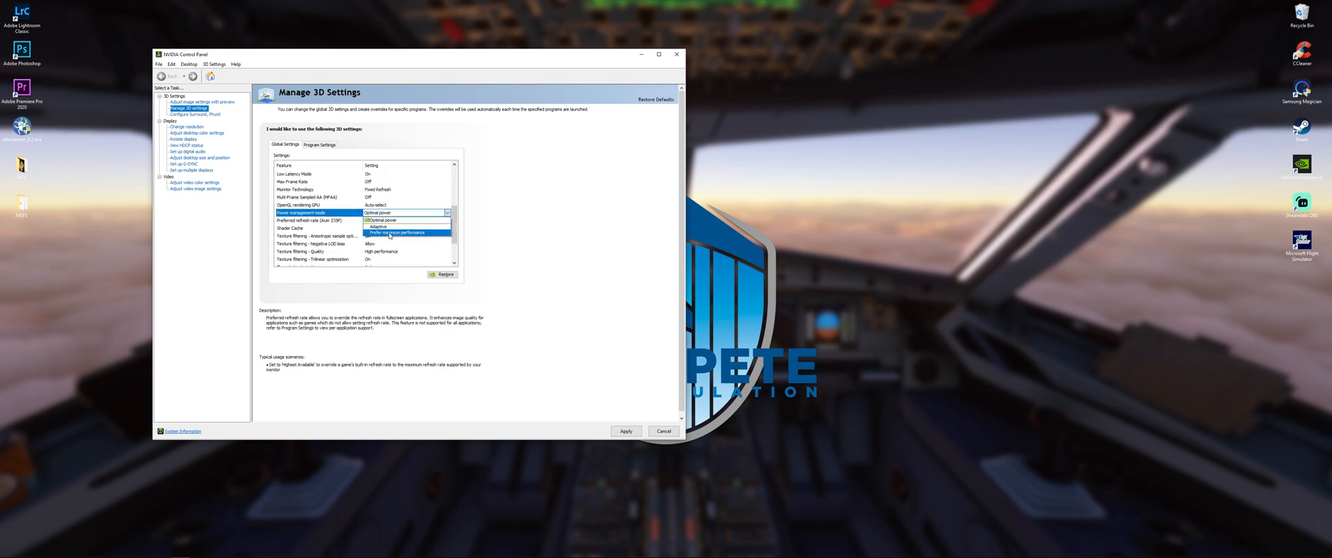
pyautogui.click(389, 233)
# Set the monitor's preferred refresh rate to Highest available in the global 3D settings
pyautogui.moveTo(454, 184); pyautogui.dragTo(453, 228)
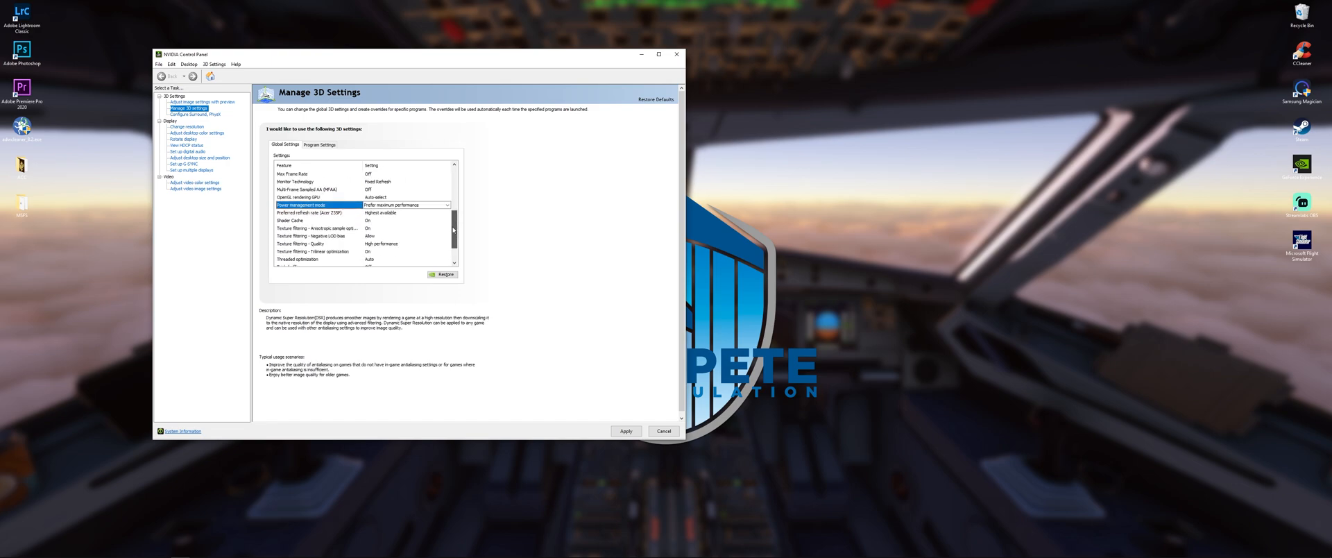
pyautogui.click(298, 212)
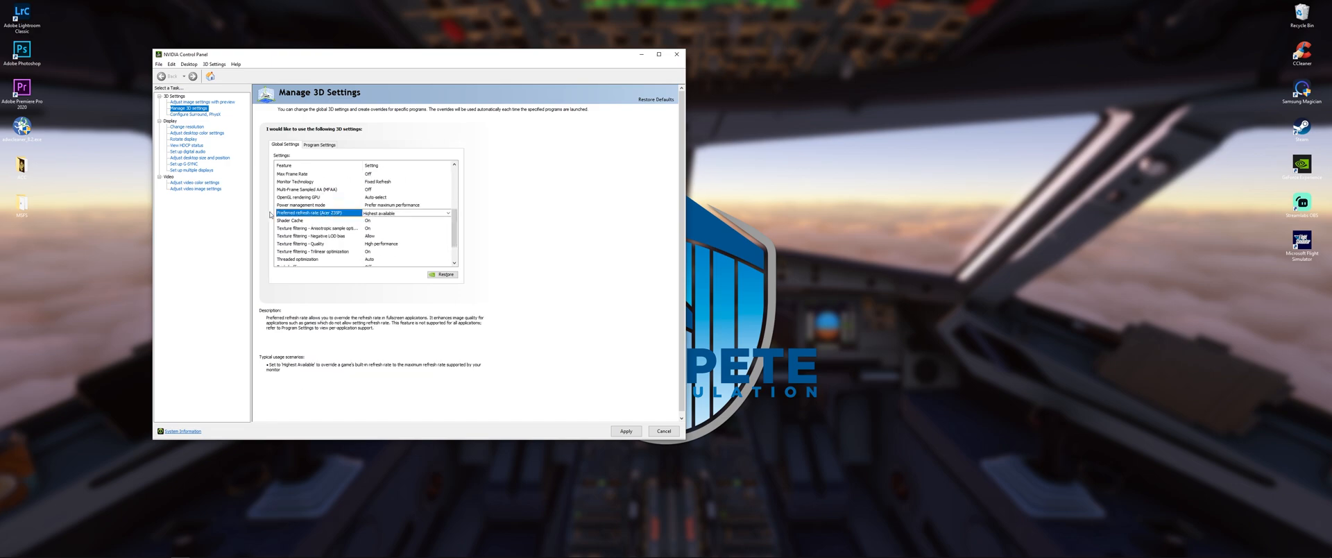
pyautogui.click(385, 213)
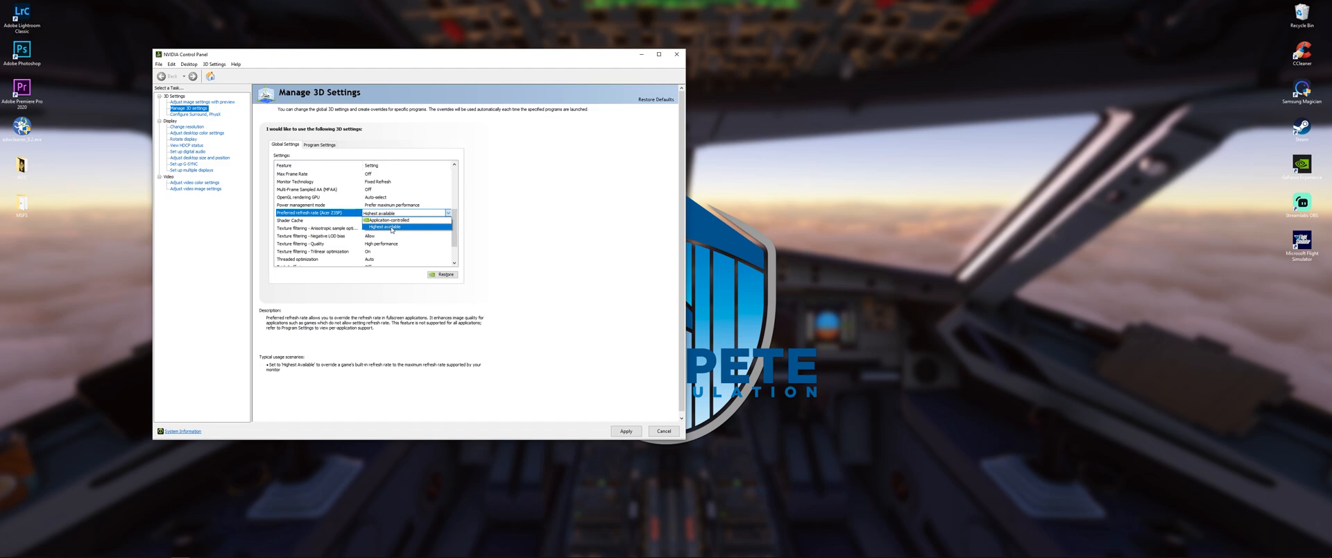
pyautogui.click(391, 227)
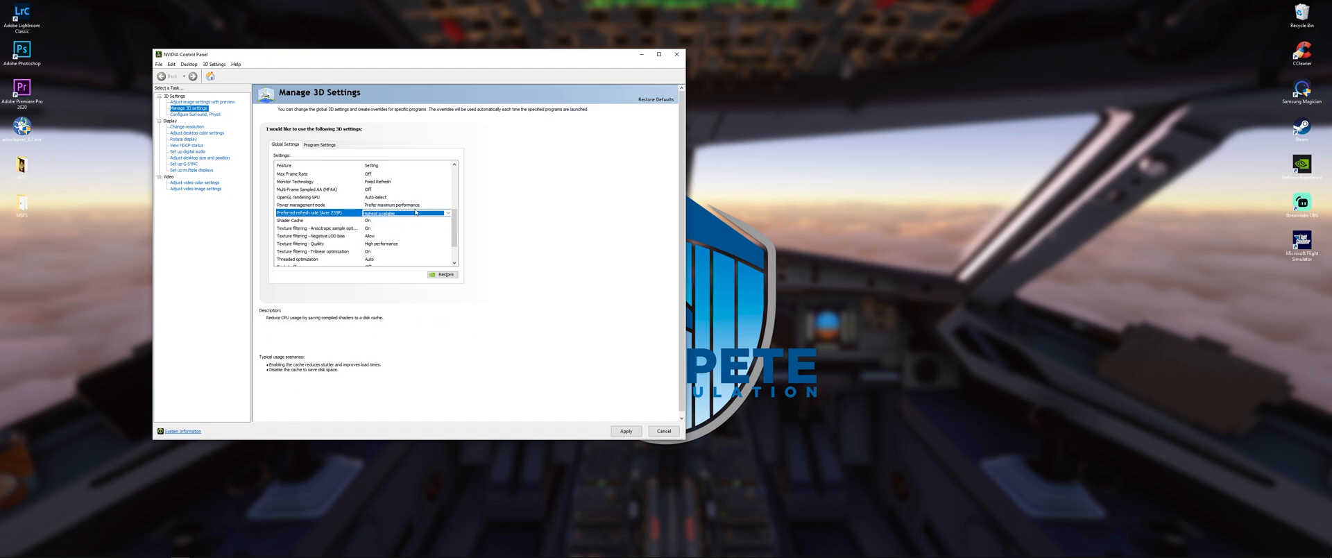
# Set the Texture filtering - Quality option to Quality in the global 3D settings
pyautogui.moveTo(455, 223); pyautogui.dragTo(455, 237)
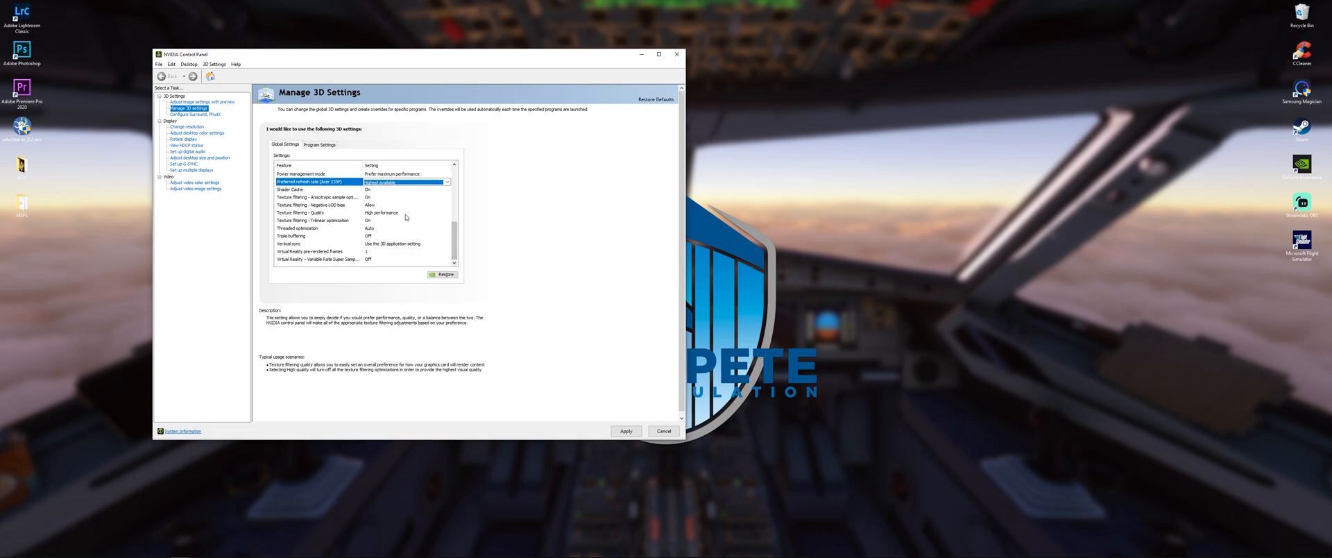
pyautogui.click(330, 216)
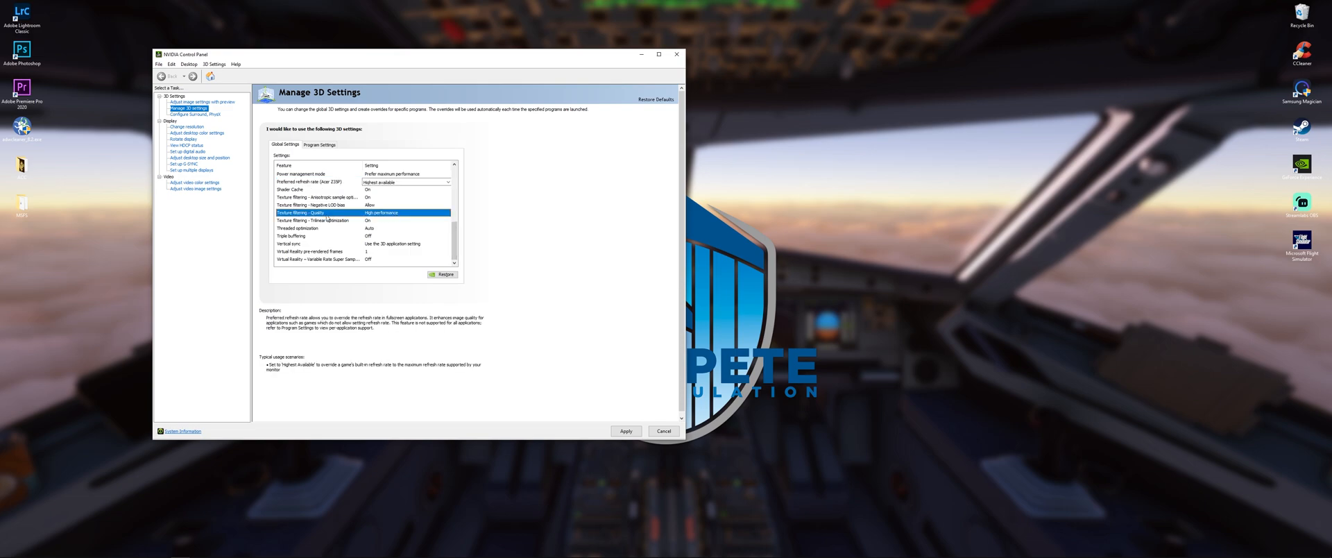
pyautogui.click(380, 216)
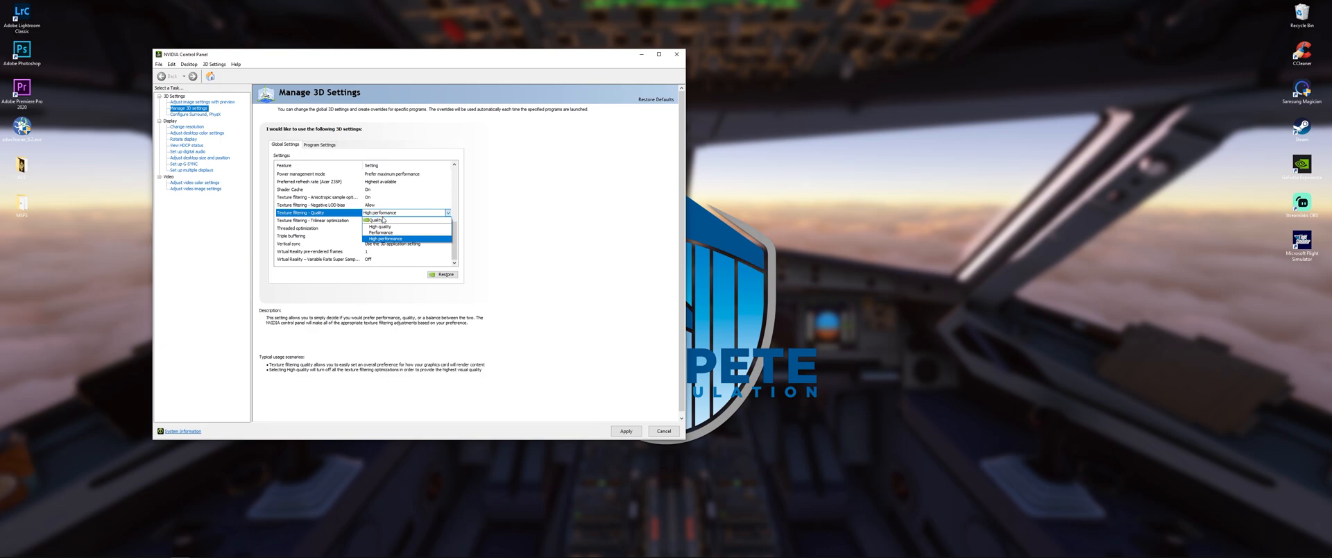
pyautogui.click(383, 220)
# Set the Texture filtering - Quality option to High performance in the global 3D settings
pyautogui.scroll(-6, 383, 221)
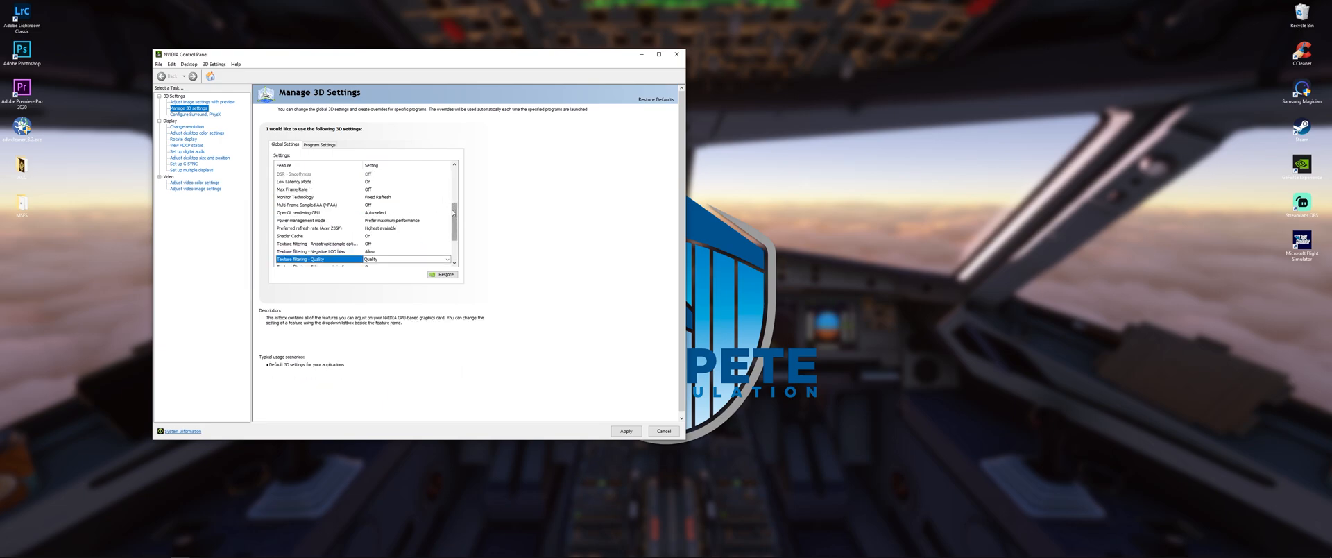
pyautogui.click(404, 215)
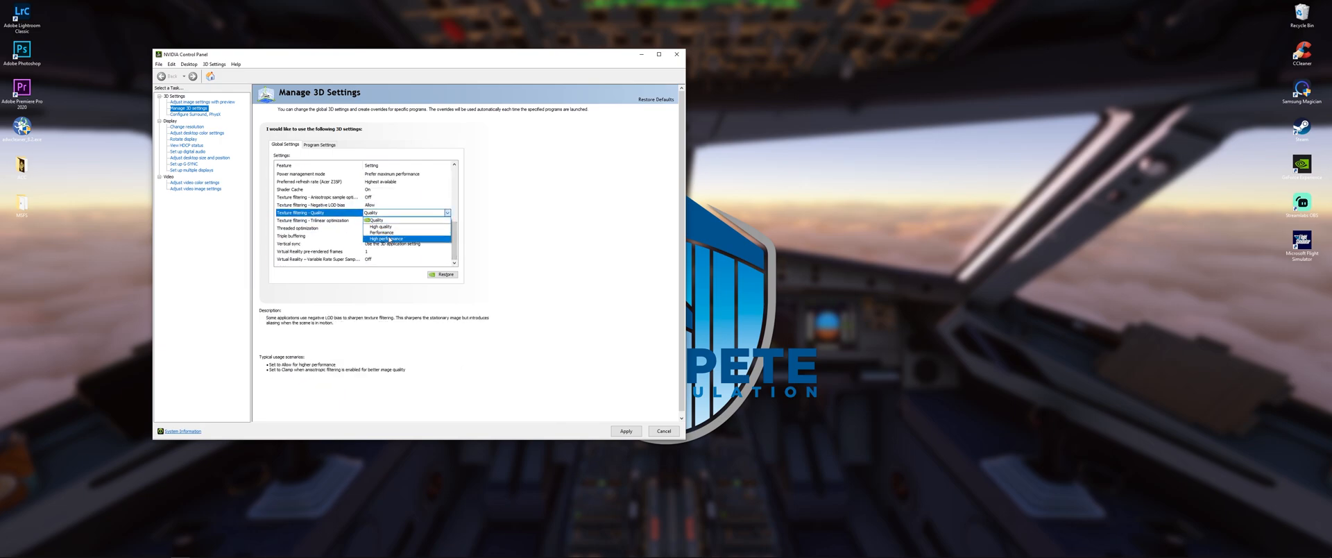
pyautogui.click(389, 238)
pyautogui.scroll(-5, 455, 222)
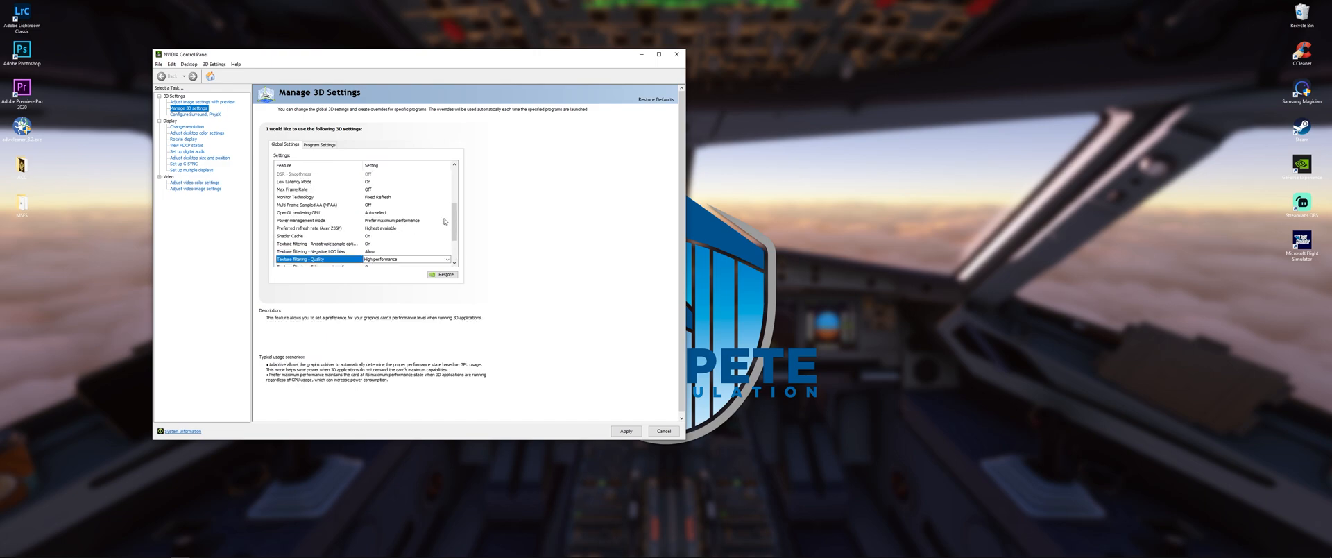
pyautogui.scroll(-2, 455, 221)
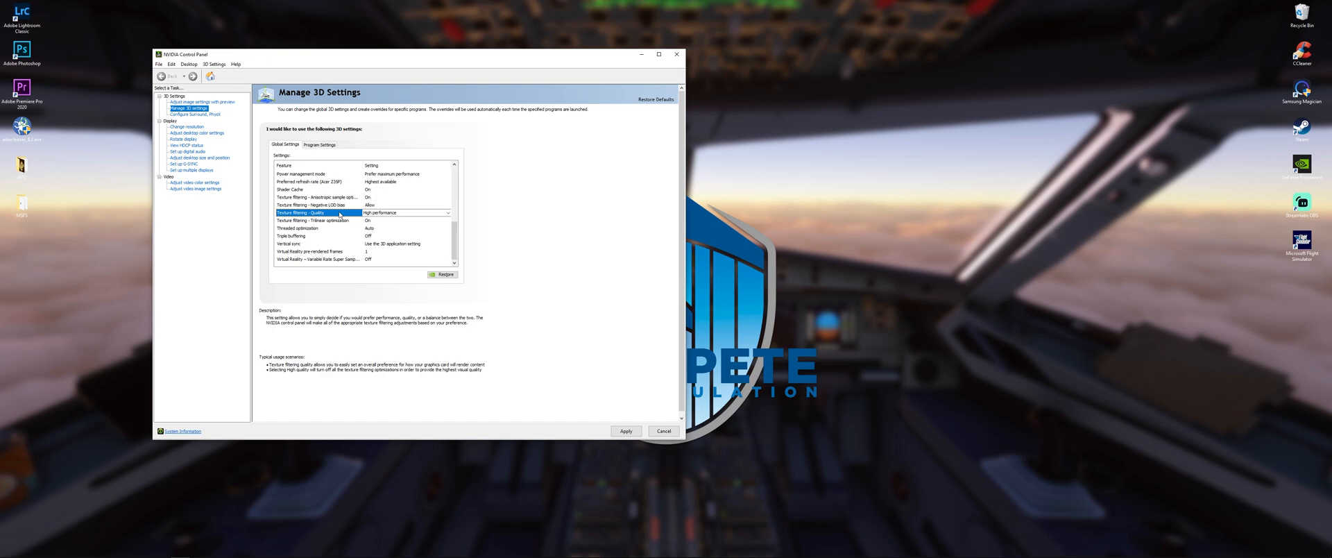
pyautogui.click(375, 213)
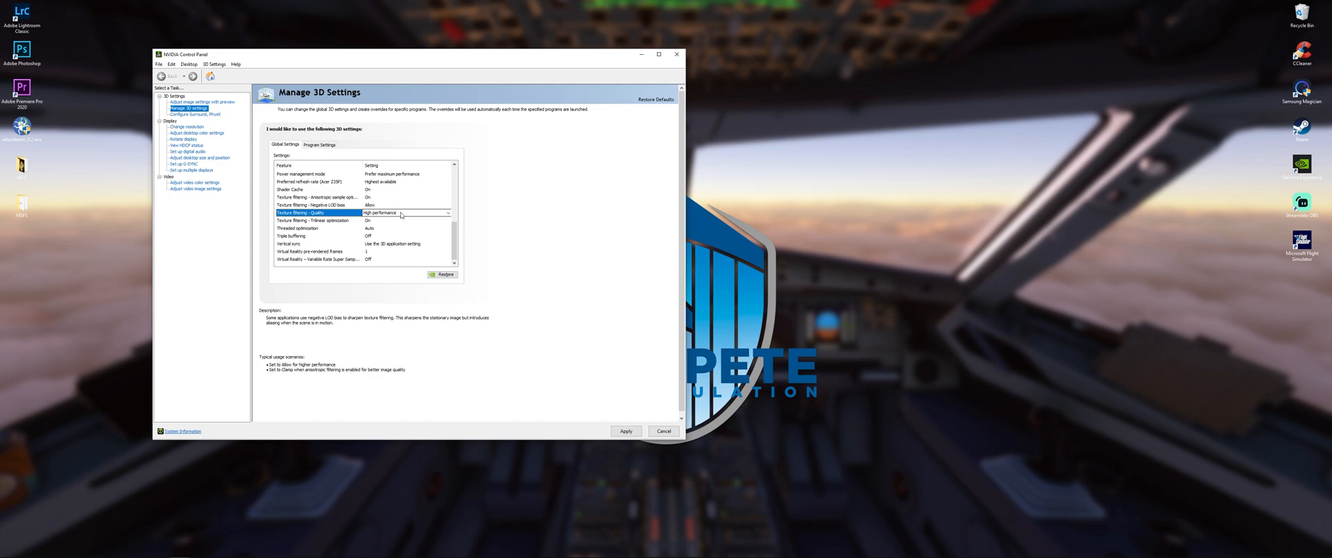
# Review the Vertical sync options and choose Use the 3D application setting
pyautogui.click(388, 245)
pyautogui.click(388, 244)
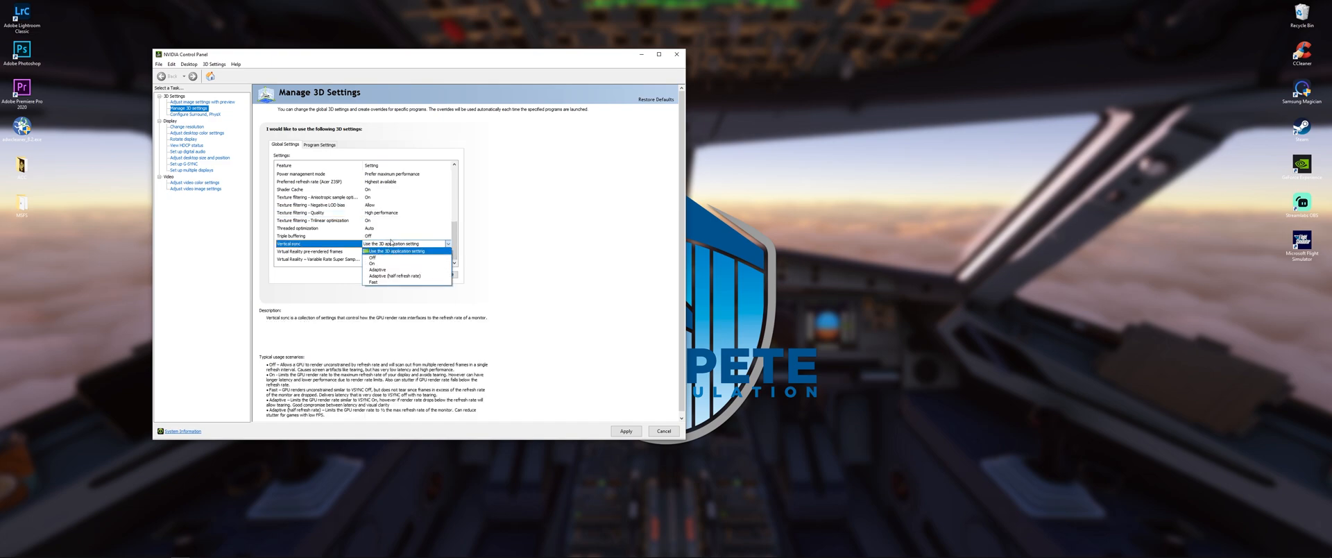
pyautogui.click(390, 245)
pyautogui.click(391, 244)
pyautogui.click(389, 247)
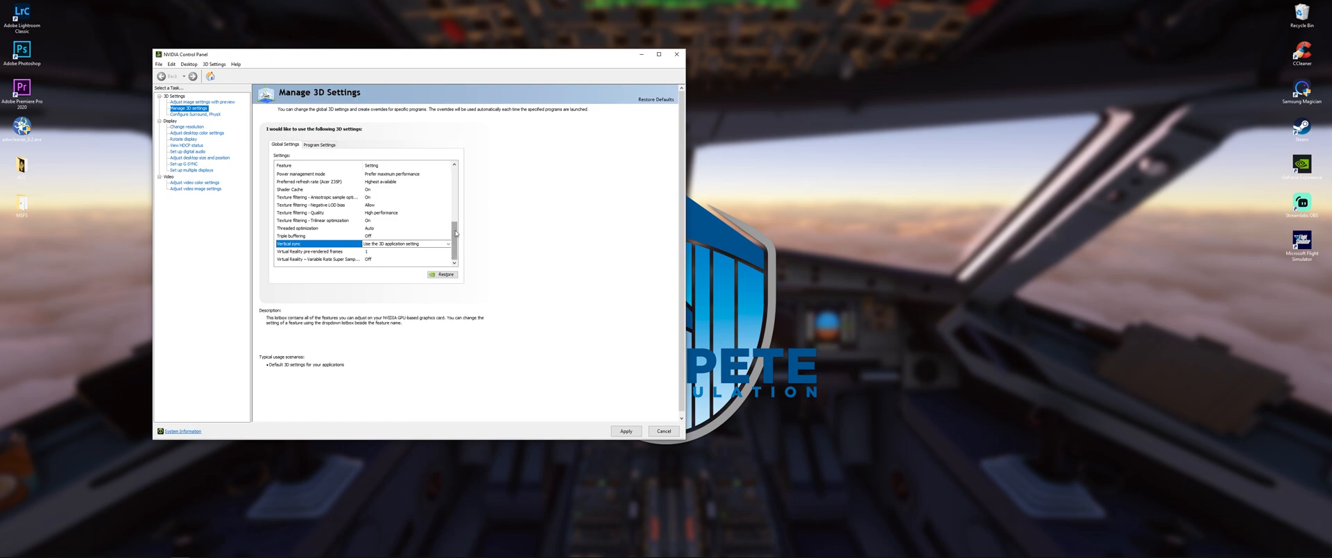
pyautogui.moveTo(454, 235); pyautogui.dragTo(460, 171)
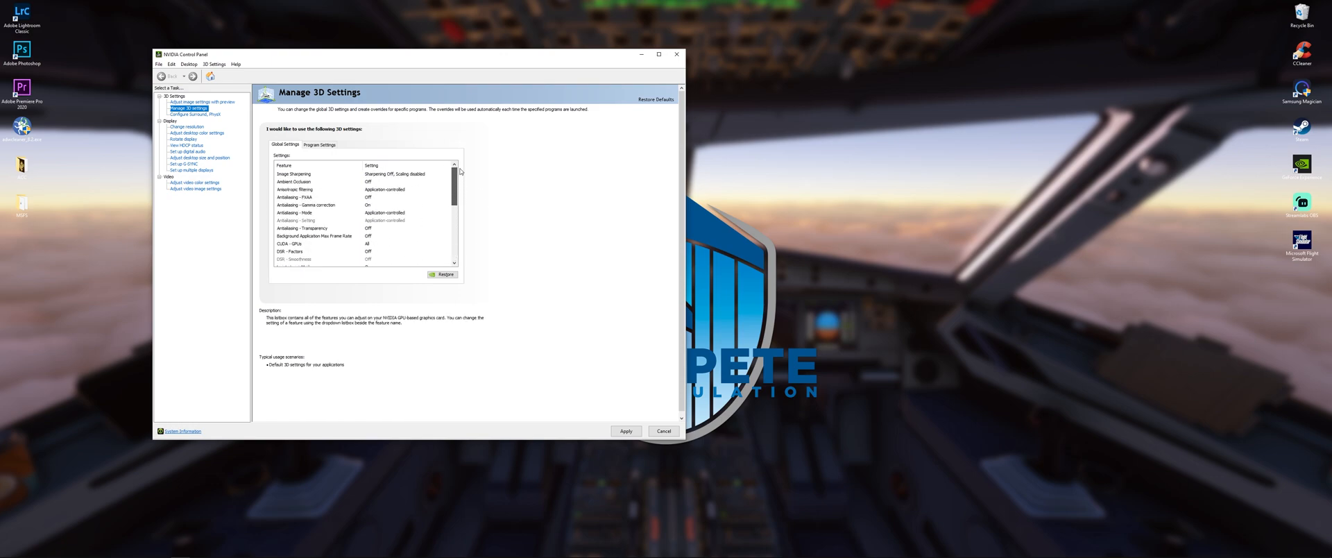
# Open the display resolution settings and select the 100Hz refresh rate for the primary Acer monitor
pyautogui.click(189, 127)
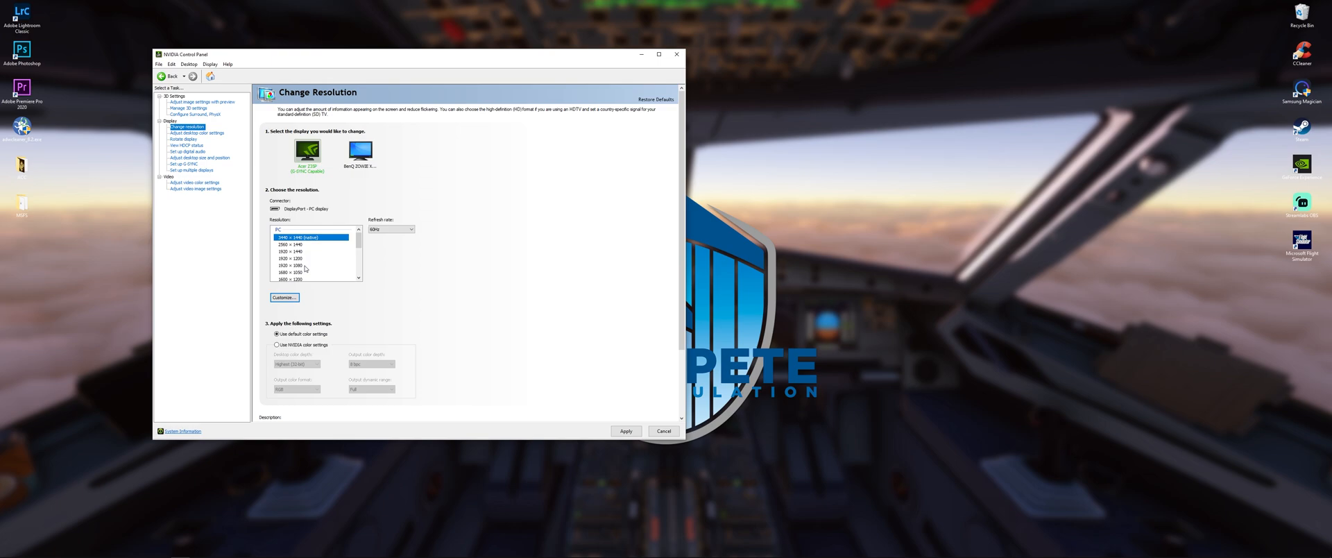
pyautogui.click(390, 230)
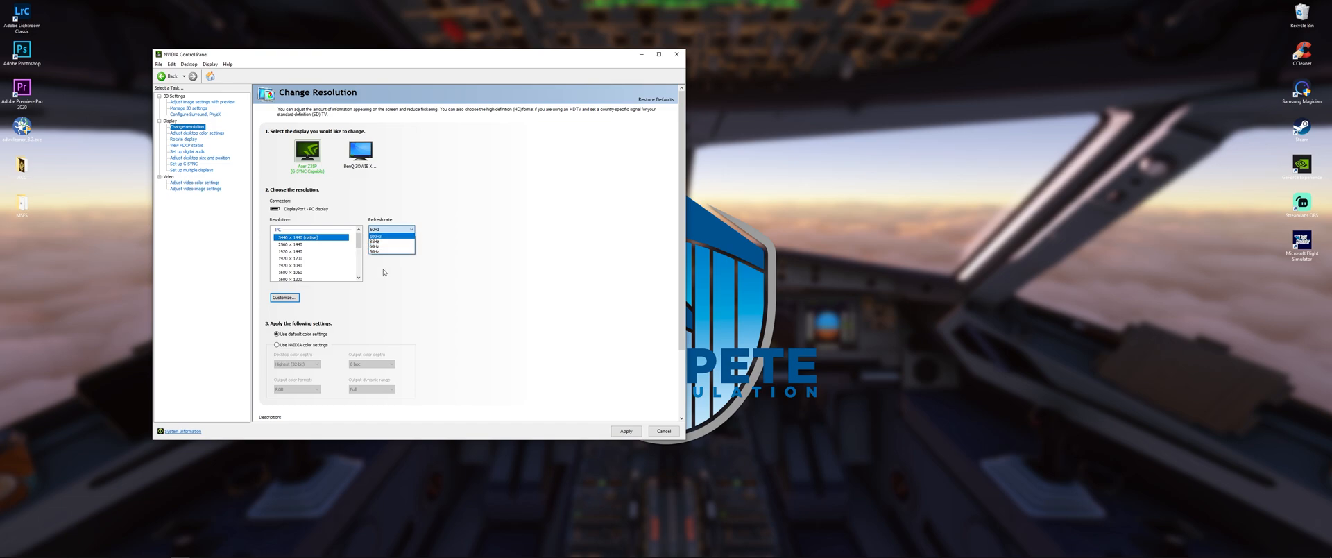
pyautogui.click(393, 237)
pyautogui.click(396, 230)
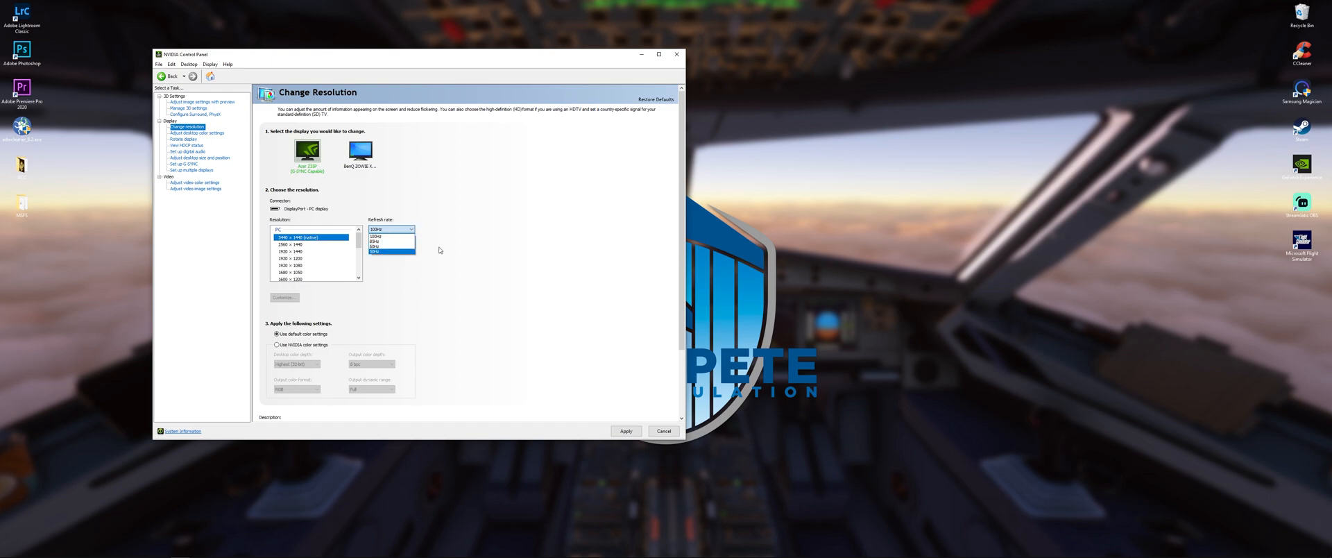
pyautogui.click(402, 236)
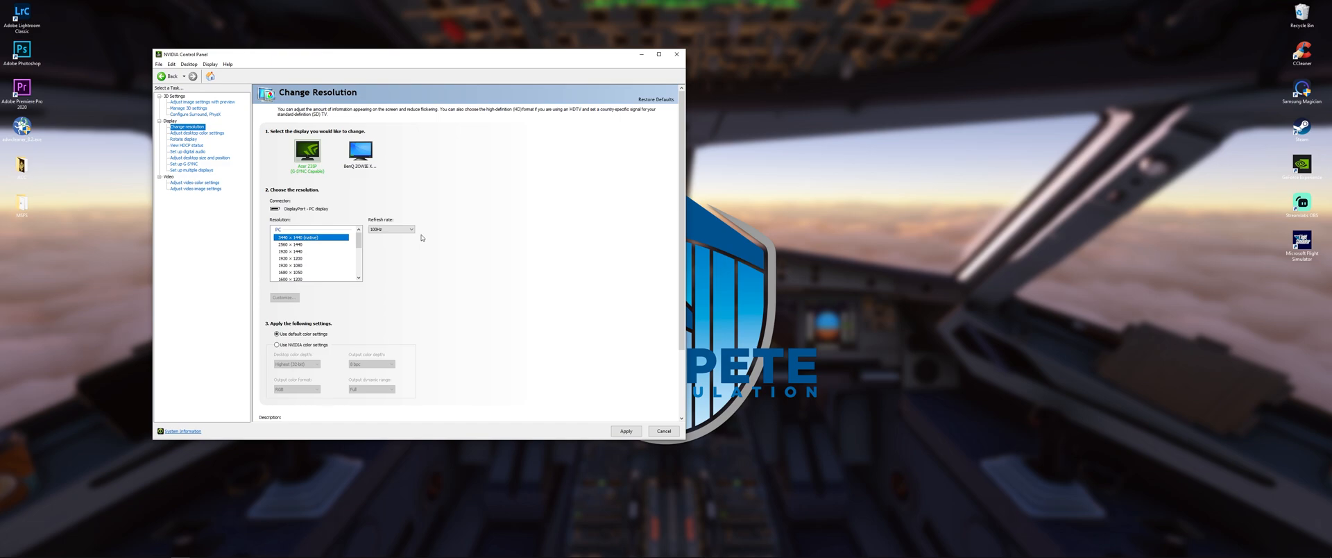
# Try the 50Hz refresh rate, select 60Hz for the Acer monitor instead, and review the remaining rates
pyautogui.click(399, 229)
pyautogui.click(385, 251)
pyautogui.click(391, 229)
pyautogui.click(387, 246)
pyautogui.click(410, 229)
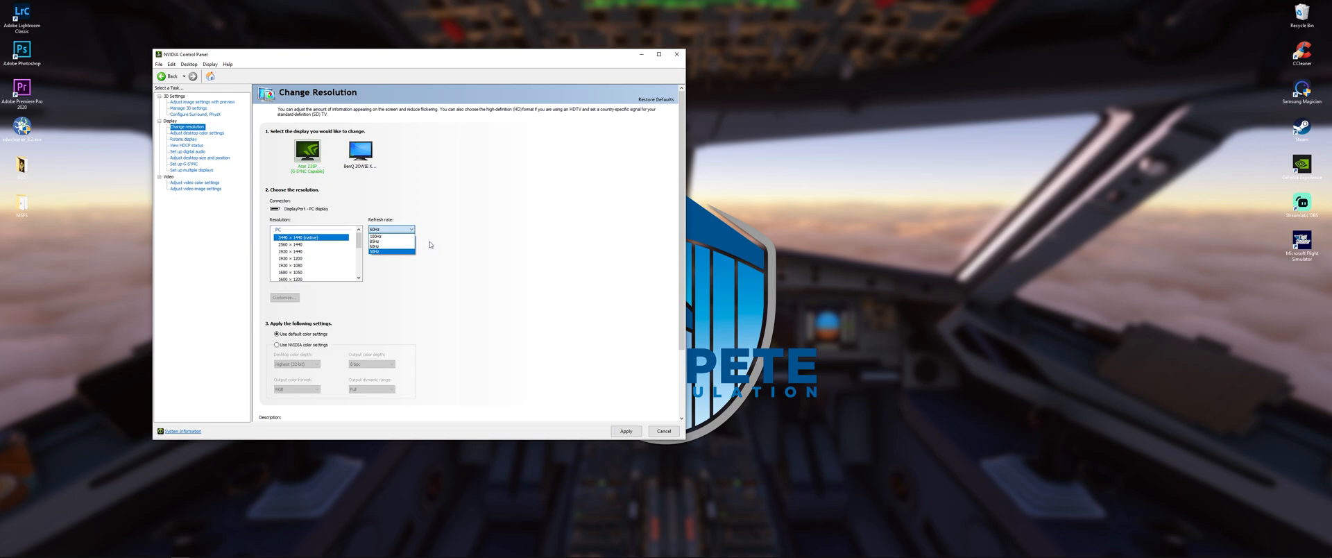
pyautogui.click(432, 239)
pyautogui.click(412, 230)
pyautogui.click(431, 242)
# Apply the 60Hz display change and close the NVIDIA Control Panel
pyautogui.click(617, 432)
pyautogui.click(446, 262)
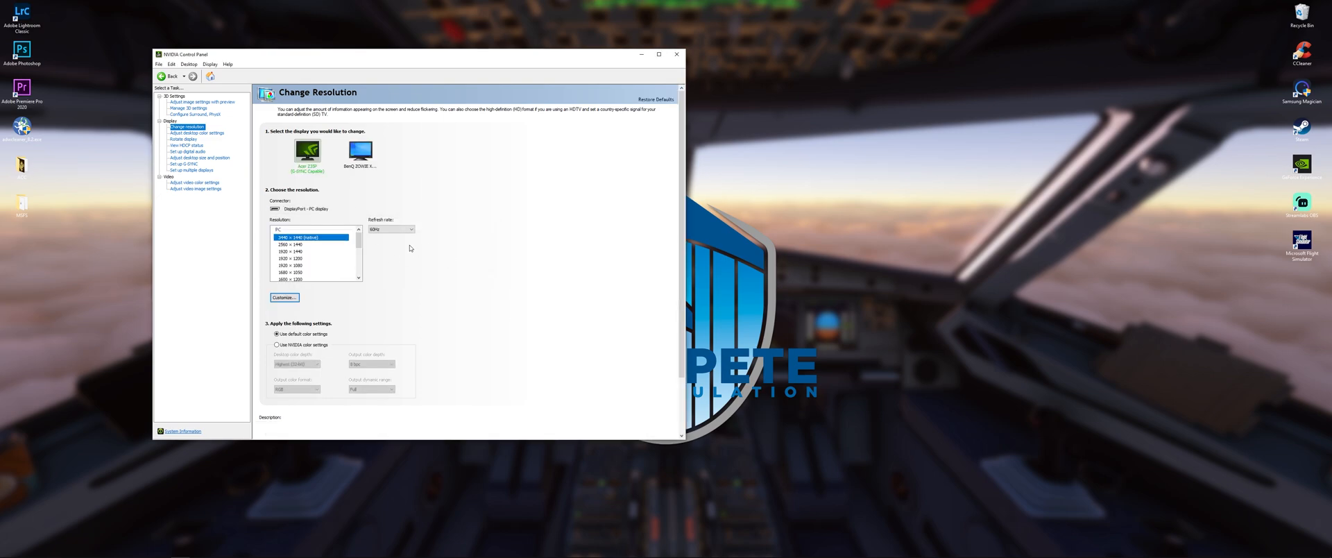
pyautogui.click(678, 56)
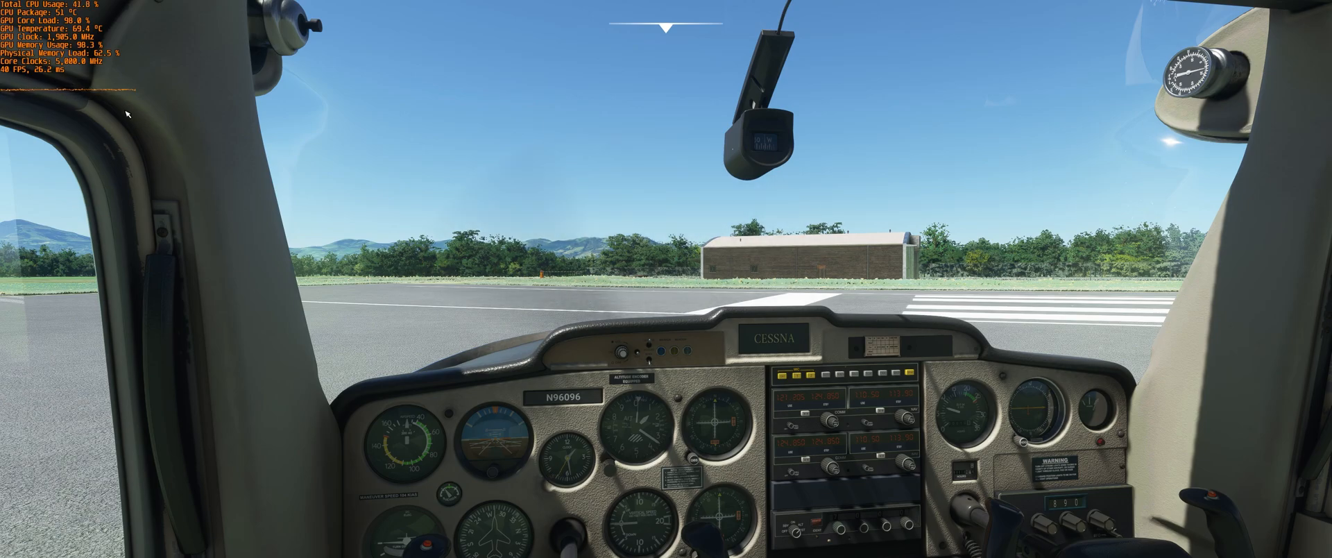
# Check the frame timing read-out while looking around the cockpit, and switch to the external view of the aircraft
pyautogui.moveTo(78, 100); pyautogui.dragTo(202, 208)
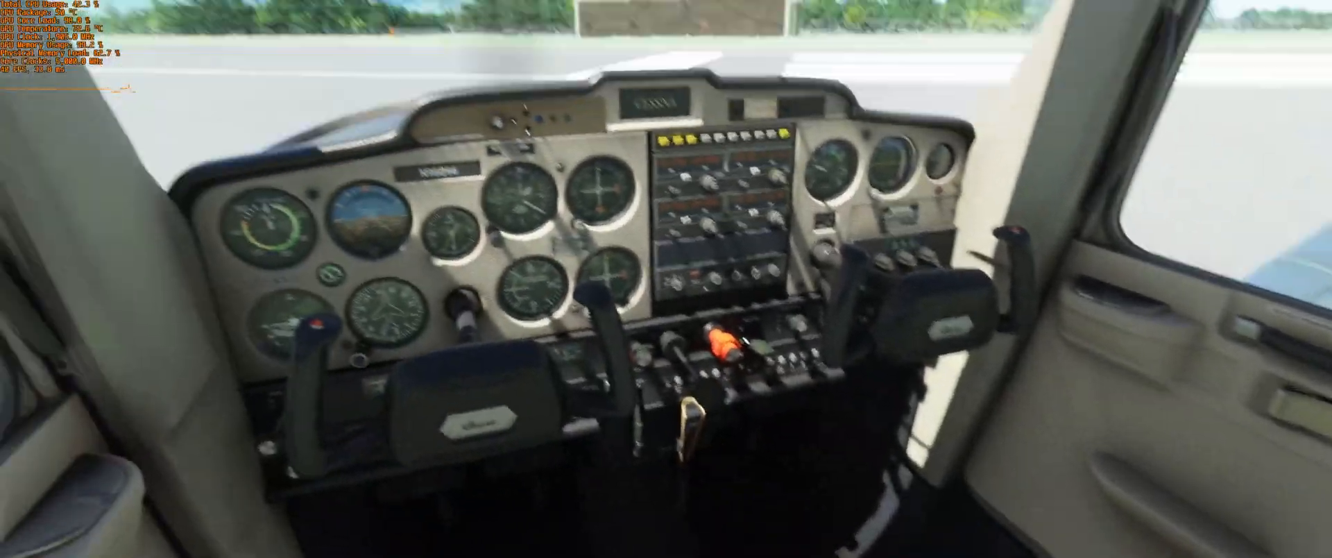
pyautogui.press('End')
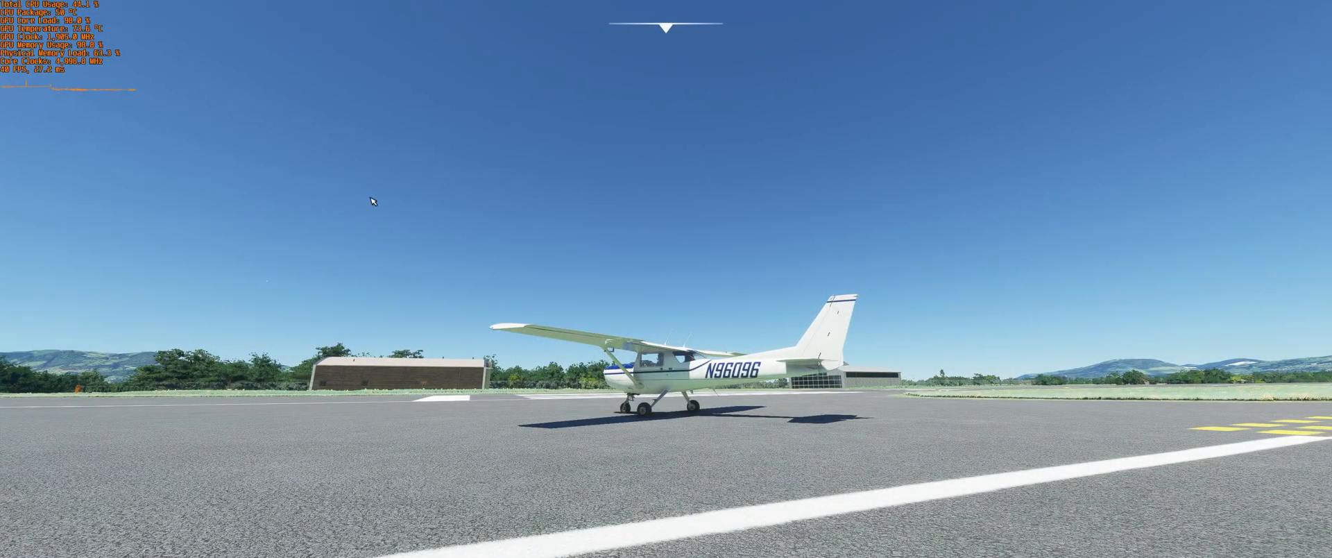
# In the general graphics options, turn V-Sync on with a frame rate limit of 60 FPS, and save the settings
pyautogui.press('Escape')
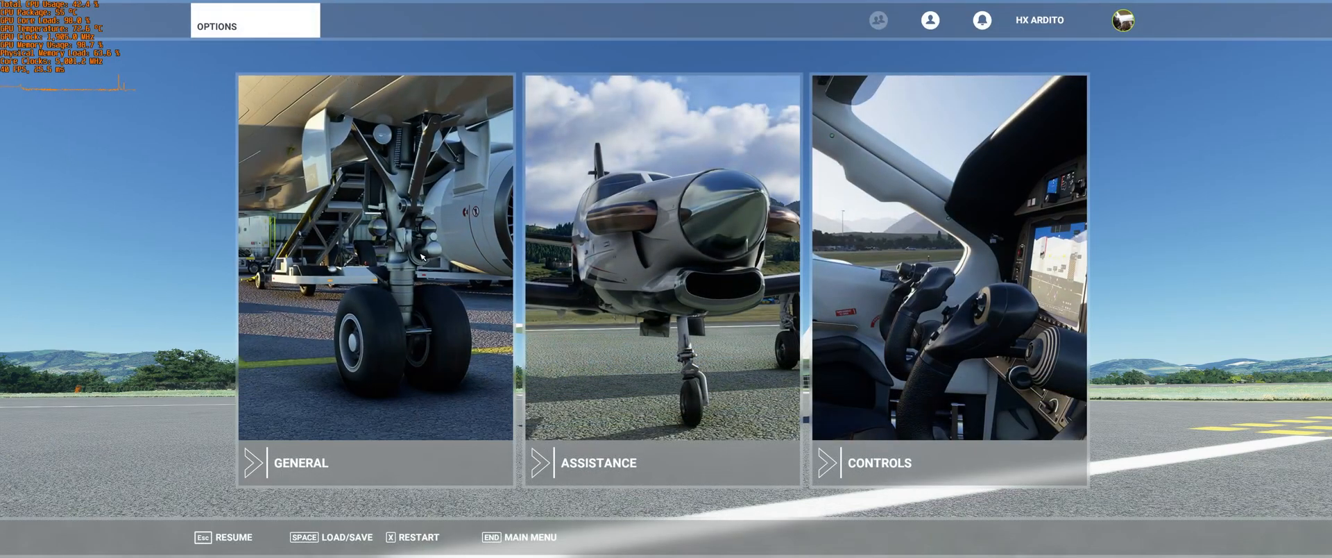
pyautogui.click(421, 257)
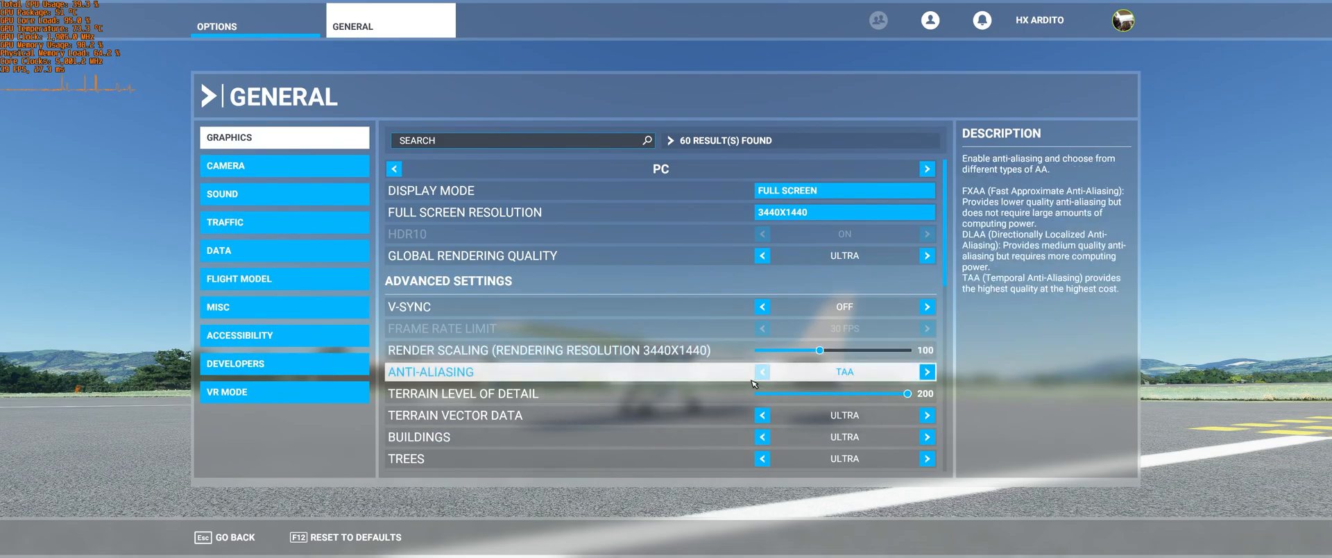
pyautogui.scroll(-5, 754, 383)
pyautogui.scroll(5, 828, 290)
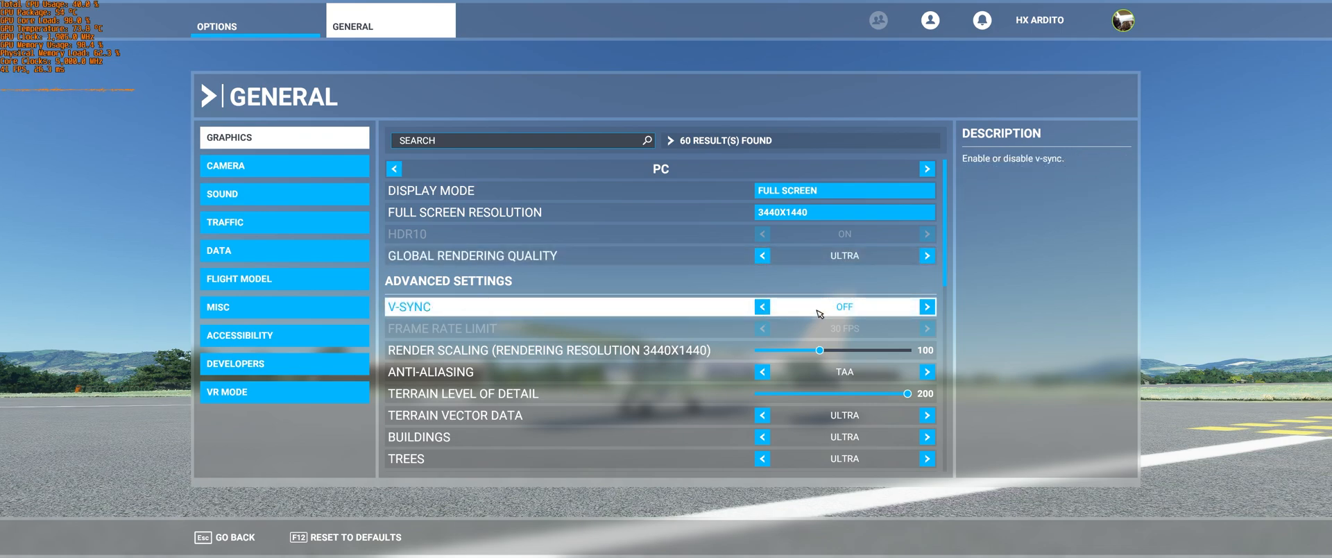
pyautogui.click(927, 306)
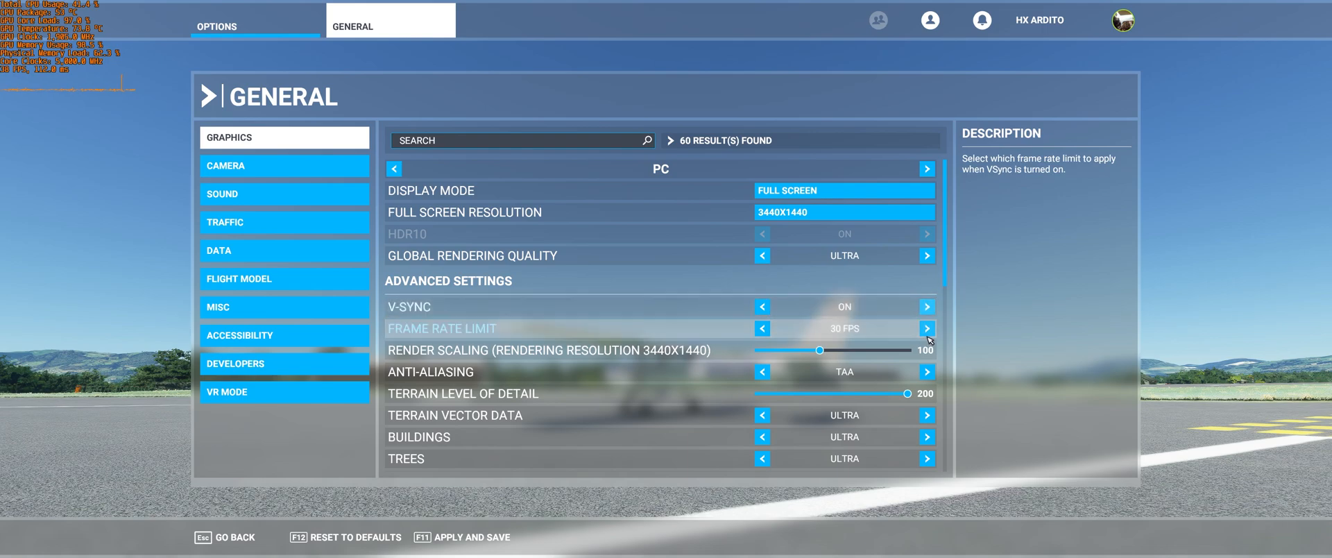
pyautogui.click(928, 329)
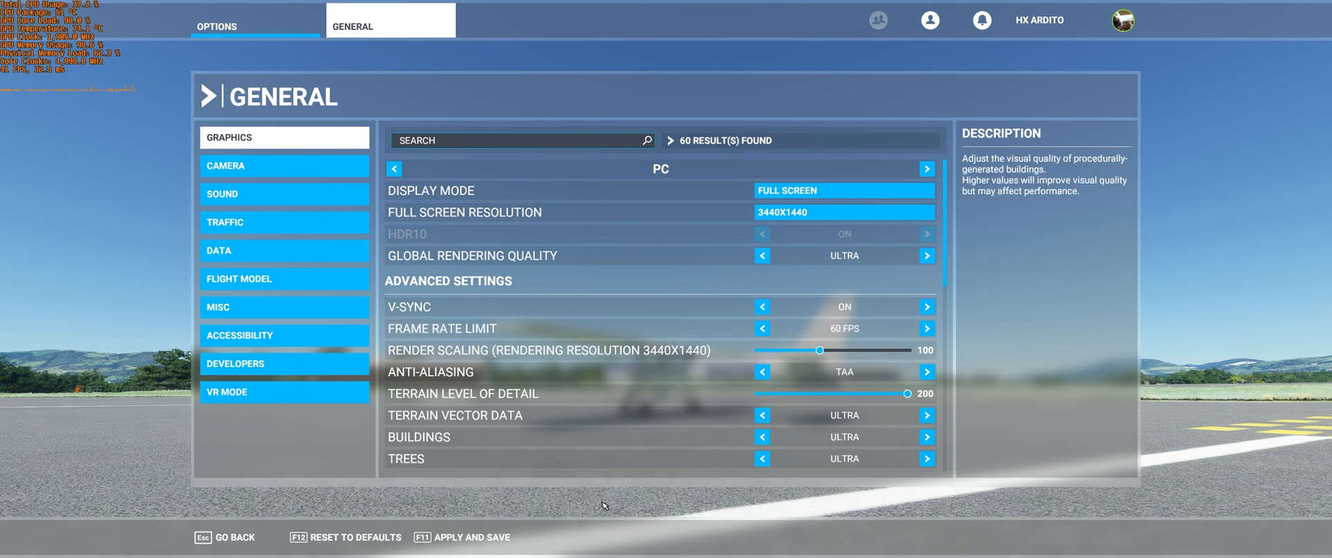
pyautogui.click(488, 542)
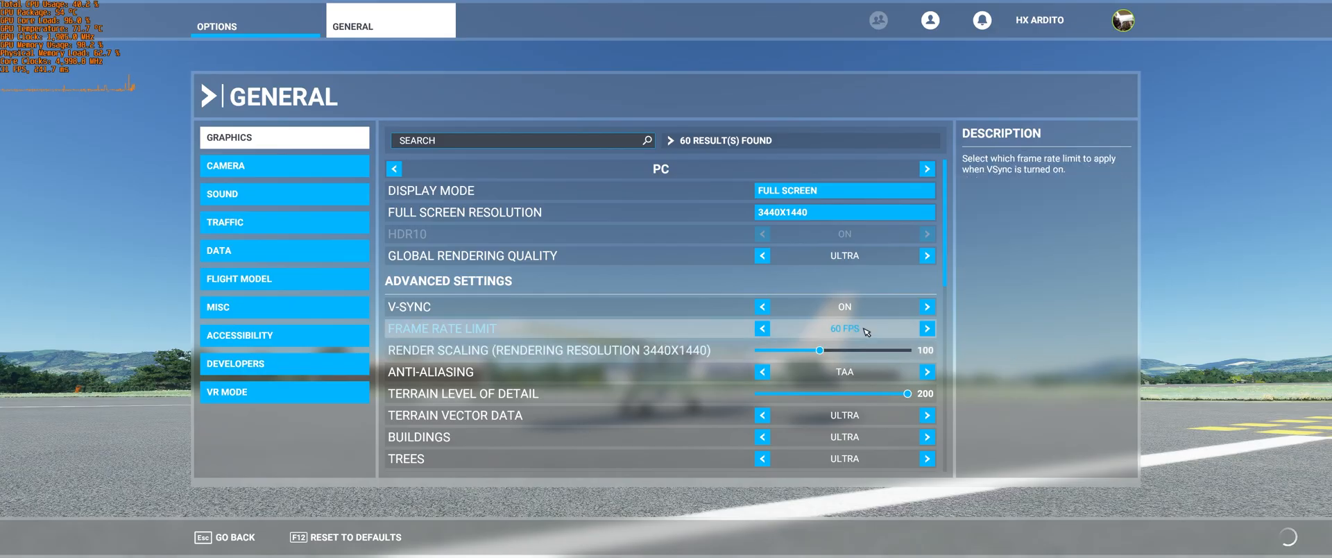
# Resume the flight and examine the frame timing graph with the 60 FPS limit
pyautogui.click(258, 539)
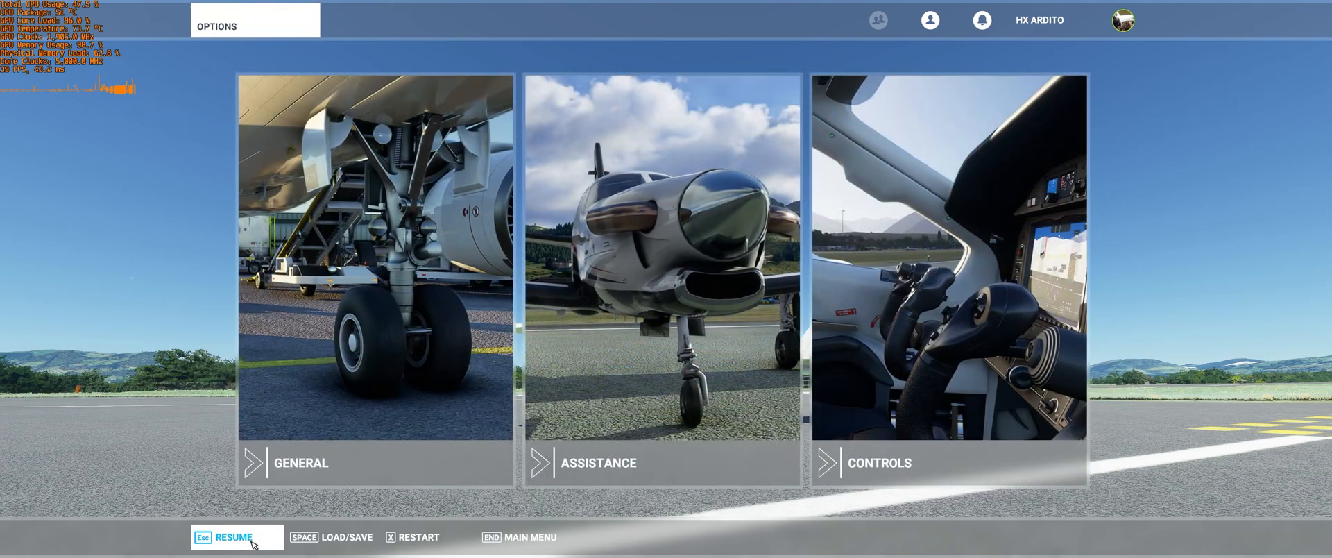
pyautogui.click(259, 539)
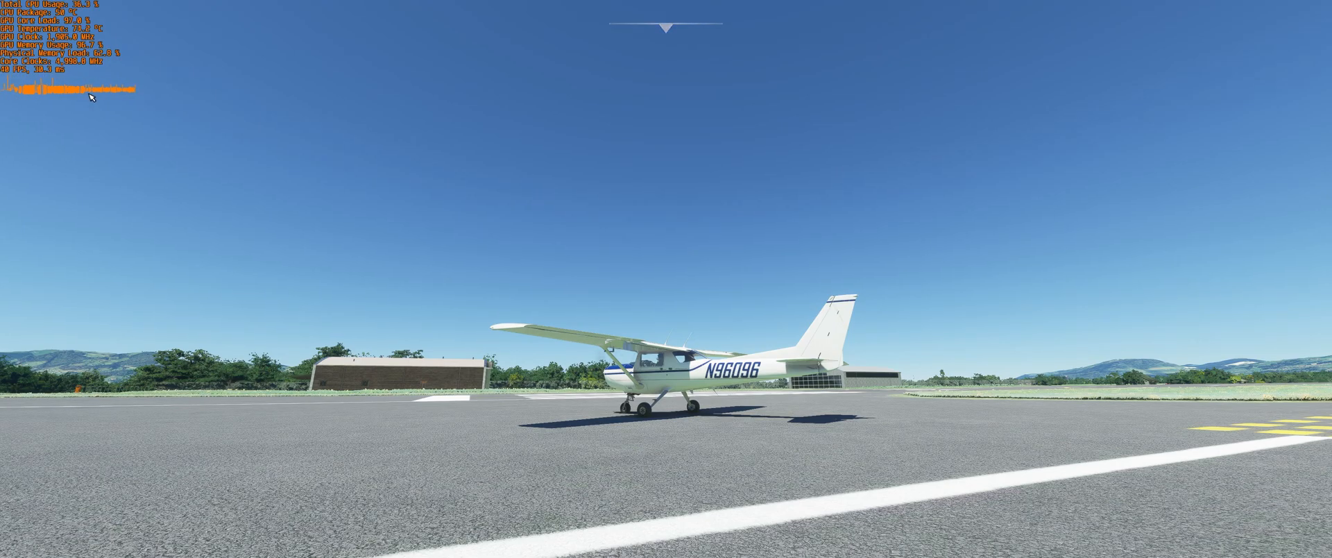
pyautogui.moveTo(92, 98); pyautogui.dragTo(202, 128)
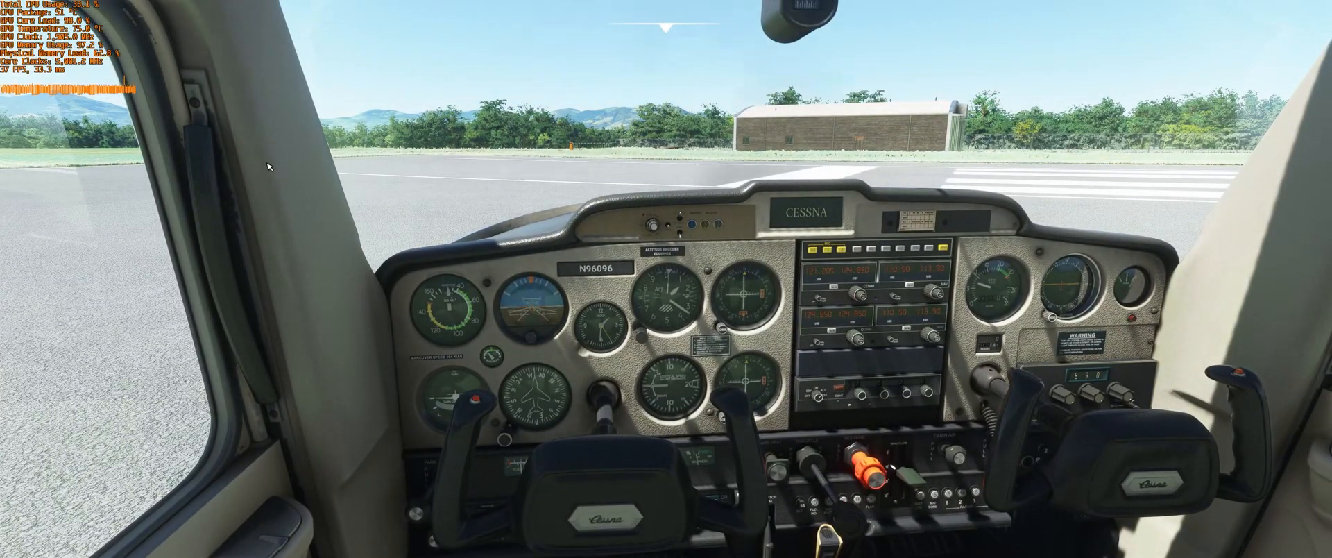
# Reopen the general graphics options, set the frame rate limit to 30 FPS, and save the settings
pyautogui.press('Escape')
pyautogui.click(427, 269)
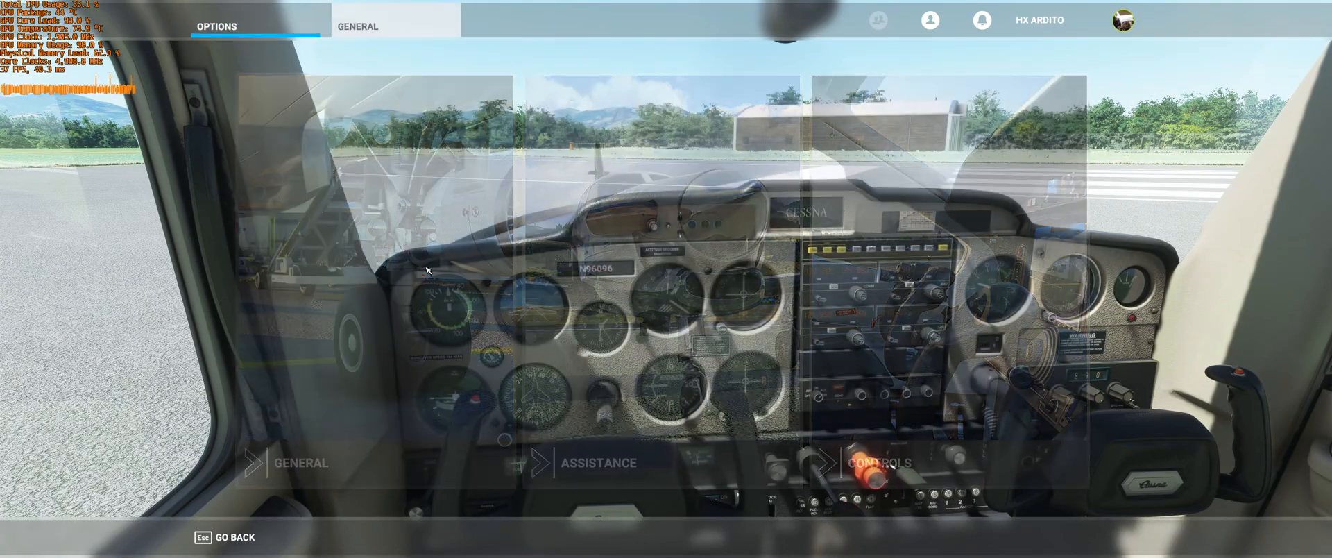
pyautogui.click(926, 328)
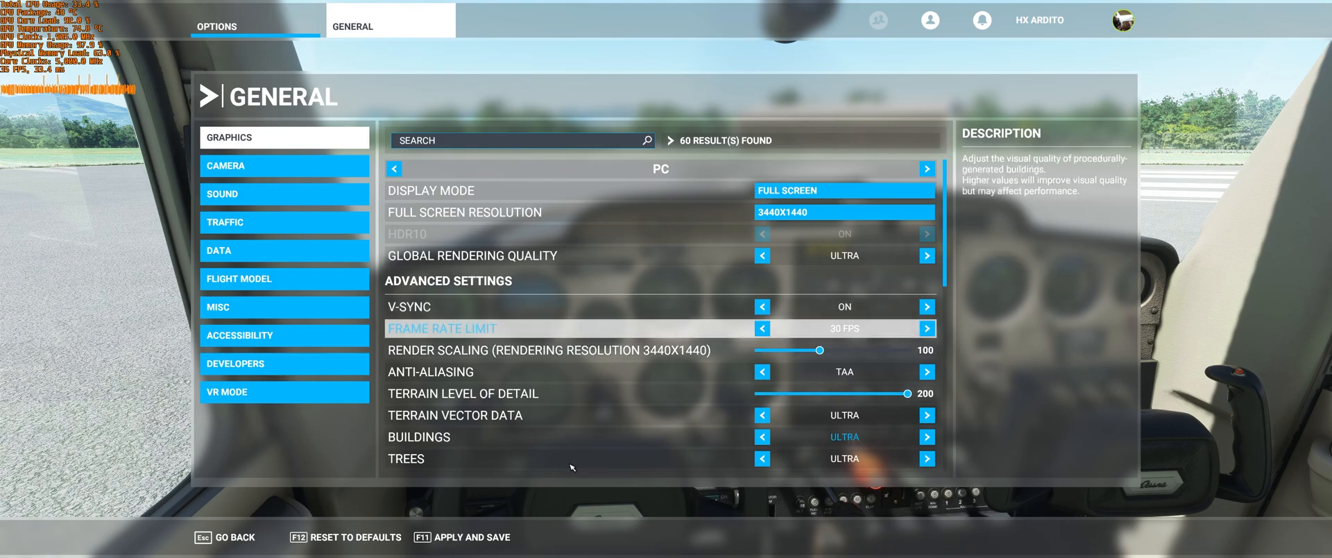
pyautogui.click(459, 542)
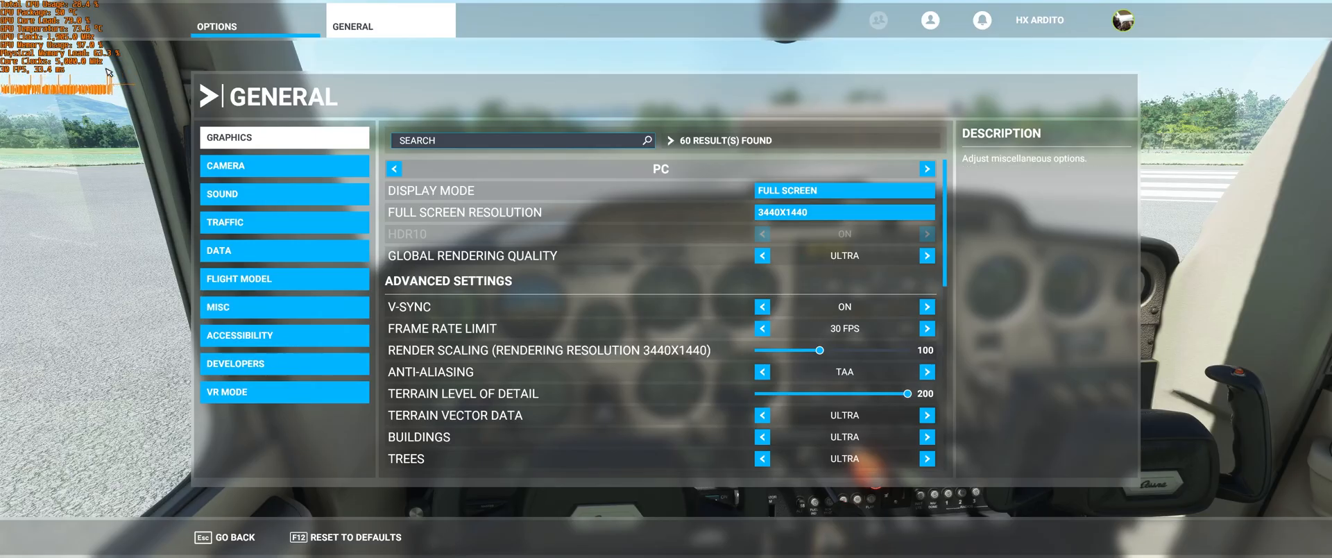
# Resume the flight and examine the frame timing graph in the cockpit and external views with the 30 FPS limit
pyautogui.click(229, 536)
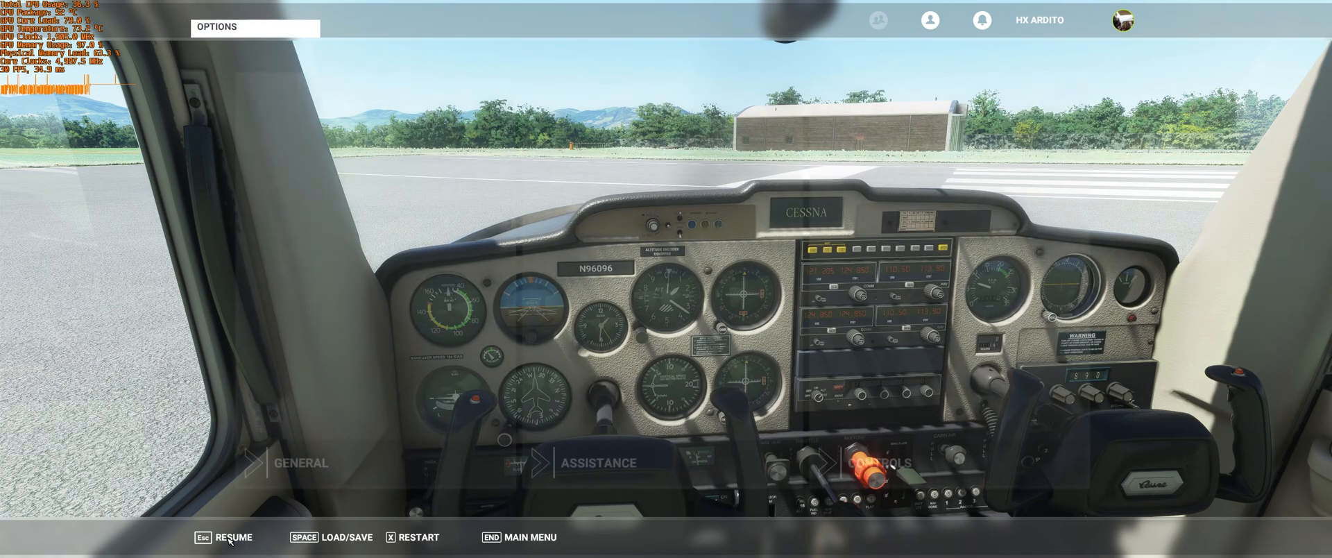
pyautogui.click(228, 535)
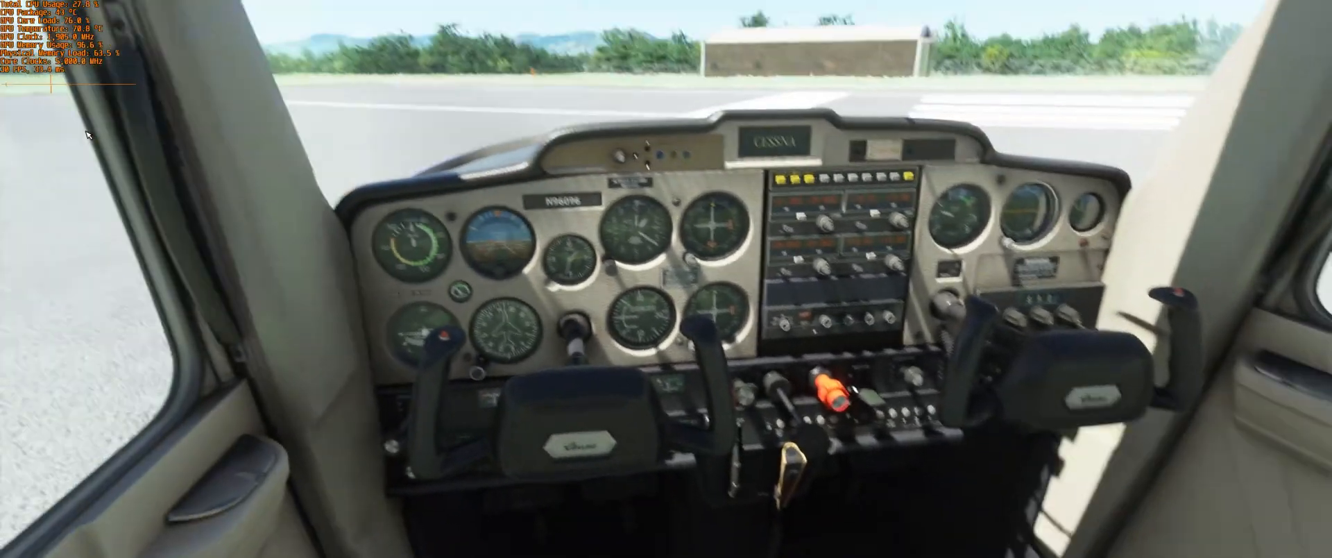
pyautogui.press('End')
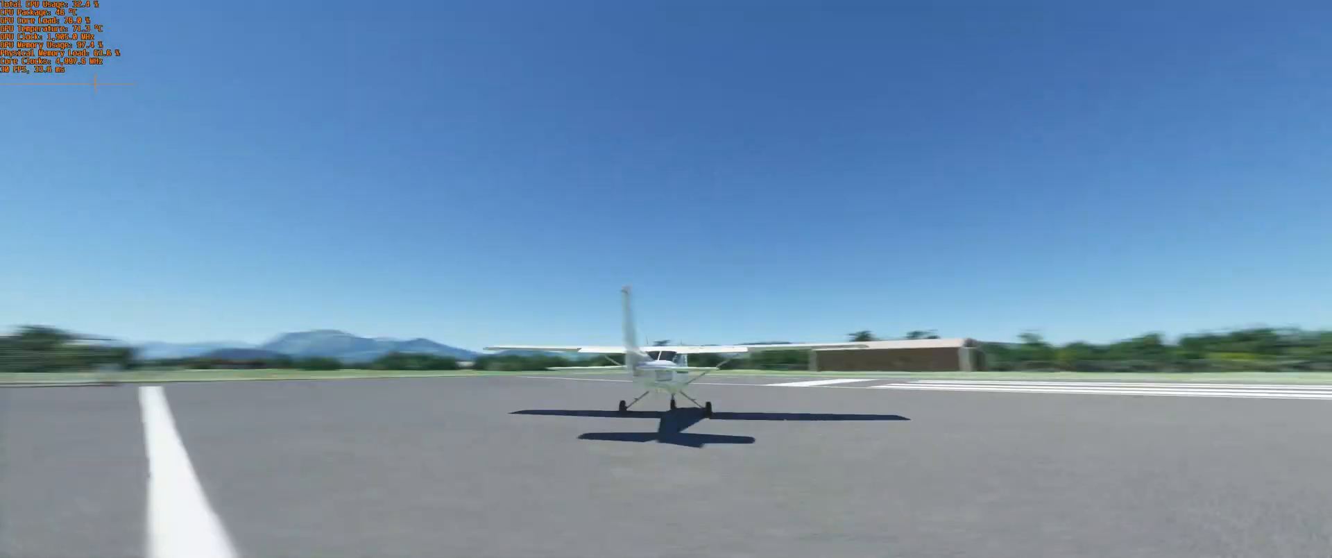
pyautogui.press('End')
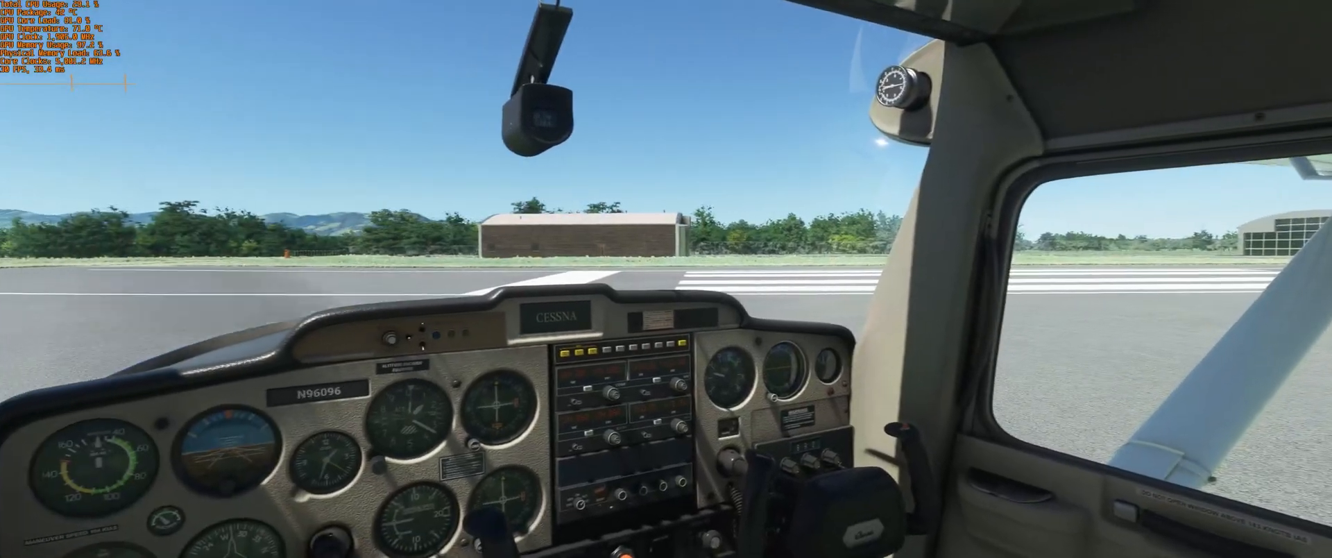